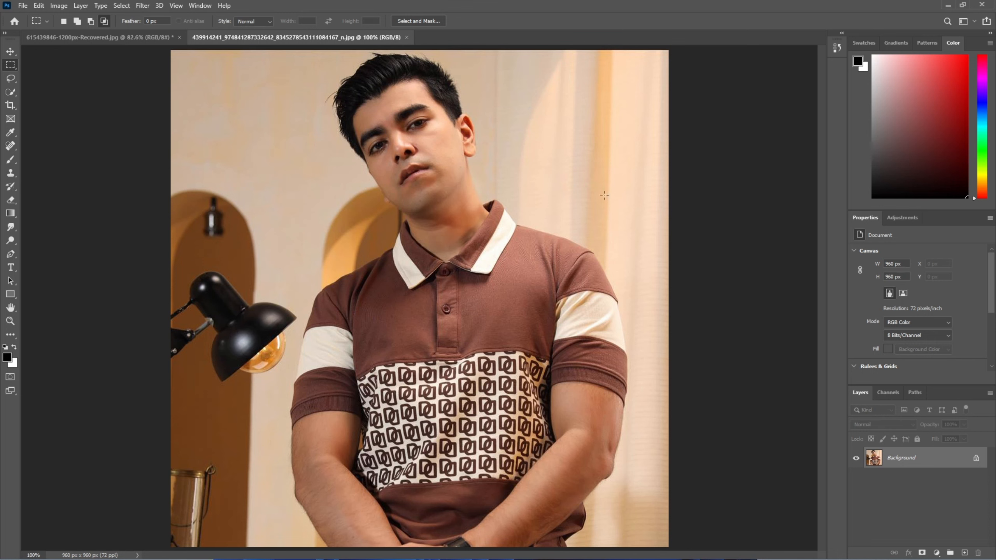
click(901, 217)
click(867, 217)
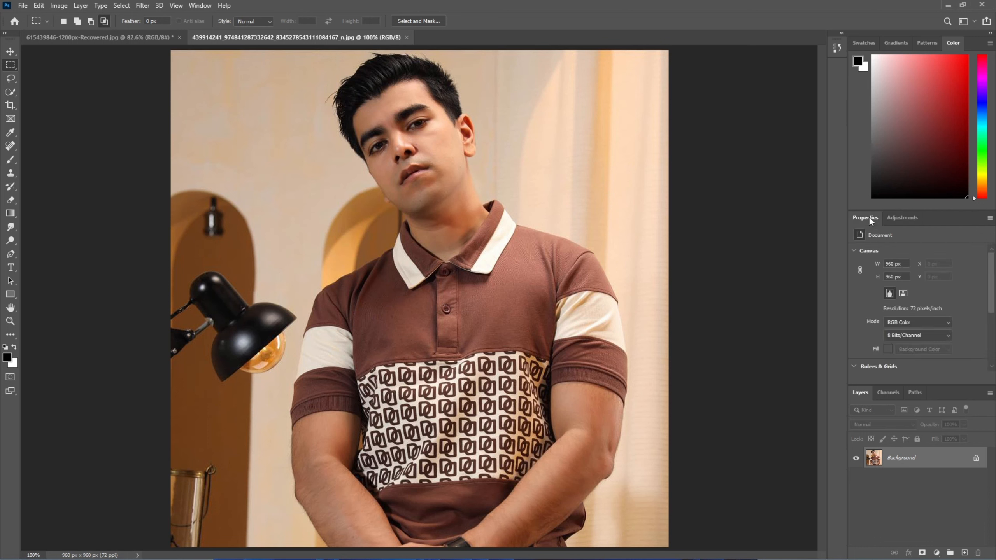
click(192, 5)
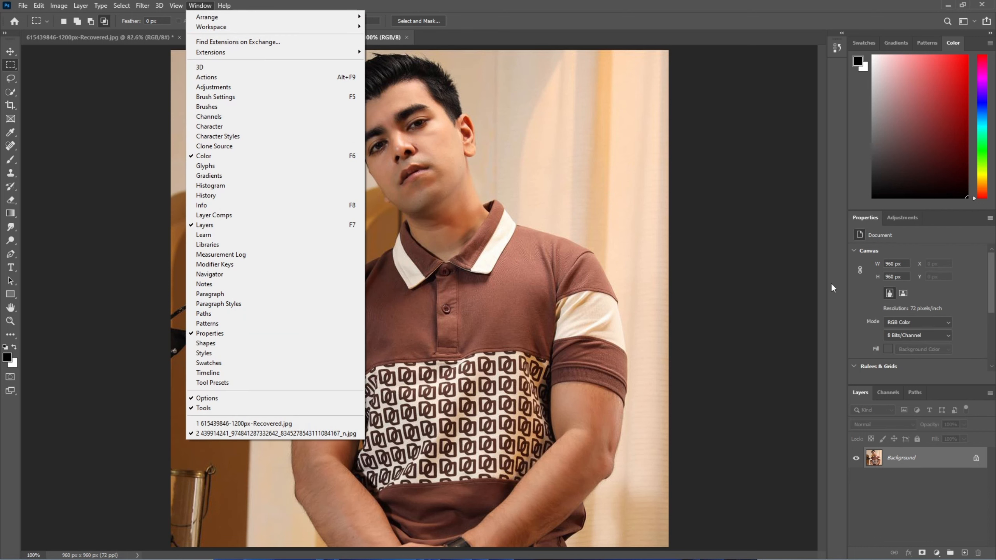
click(867, 219)
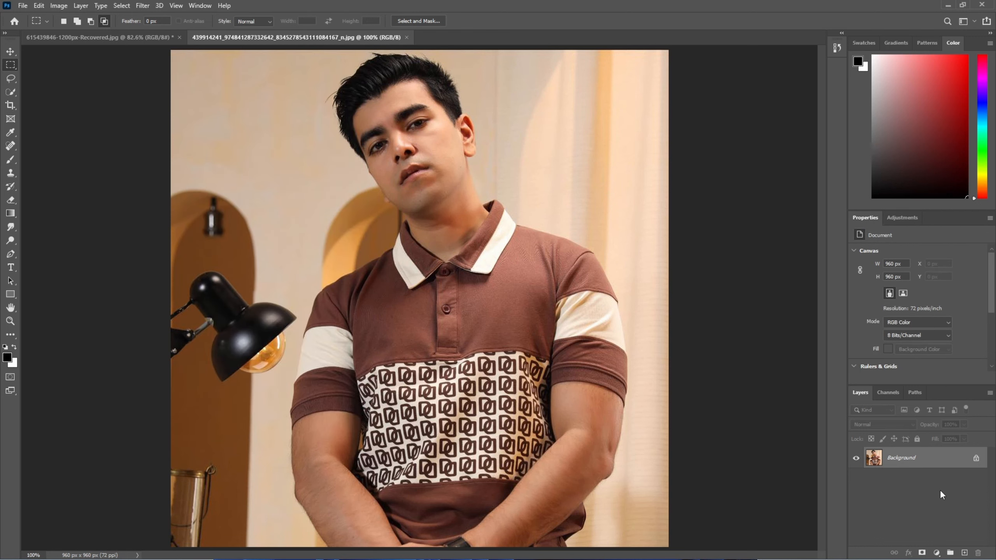
Step: Unlock the Background layer, try the Remove Background quick action on it, and undo both changes
click(977, 459)
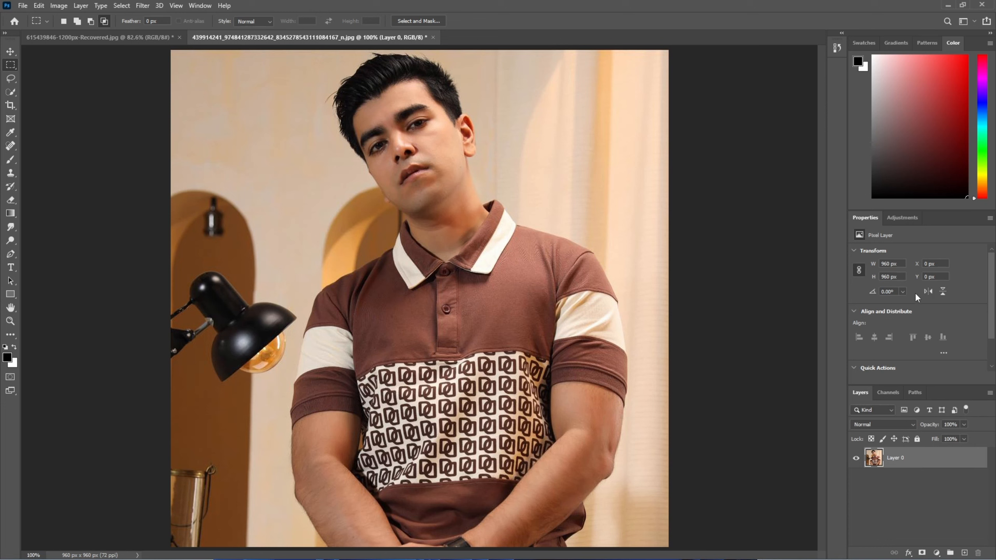
scroll(935, 355, down, 3)
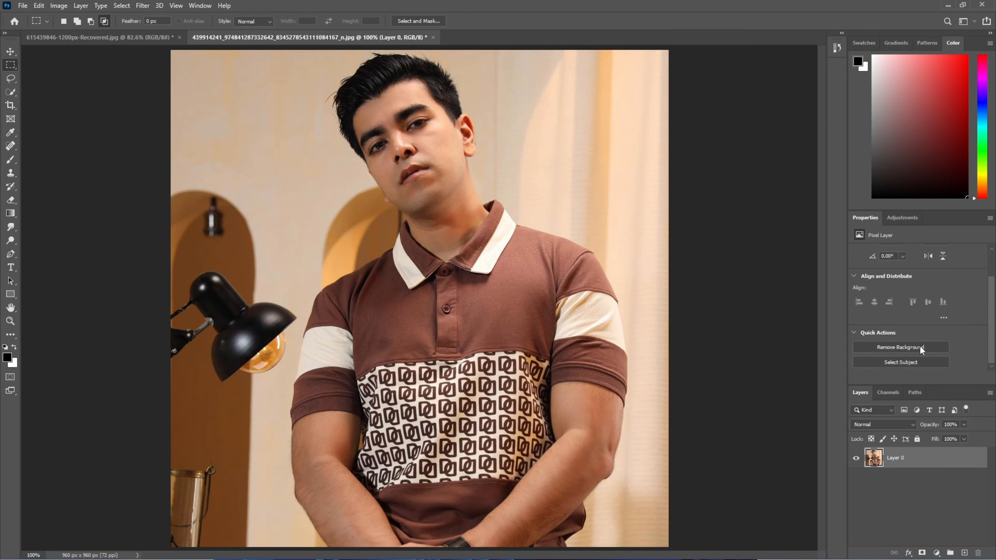
click(907, 347)
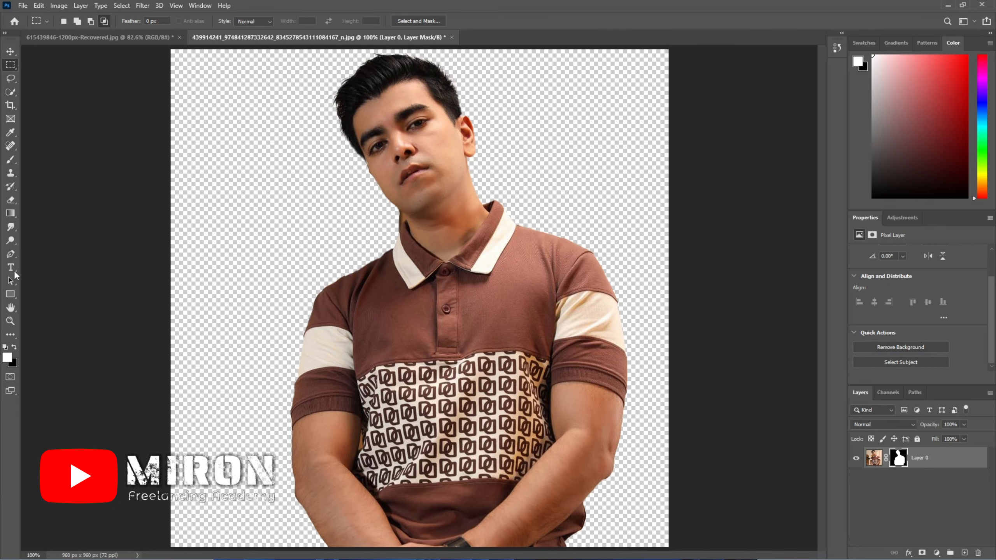
key(ctrl+z)
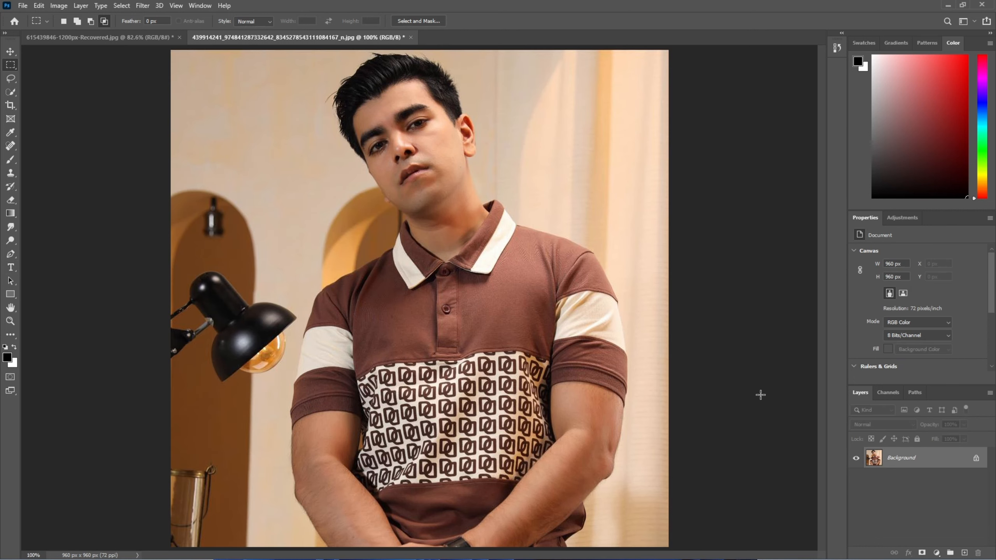
Step: Unlock the Background layer and choose the Object Selection tool in Lasso mode
click(975, 459)
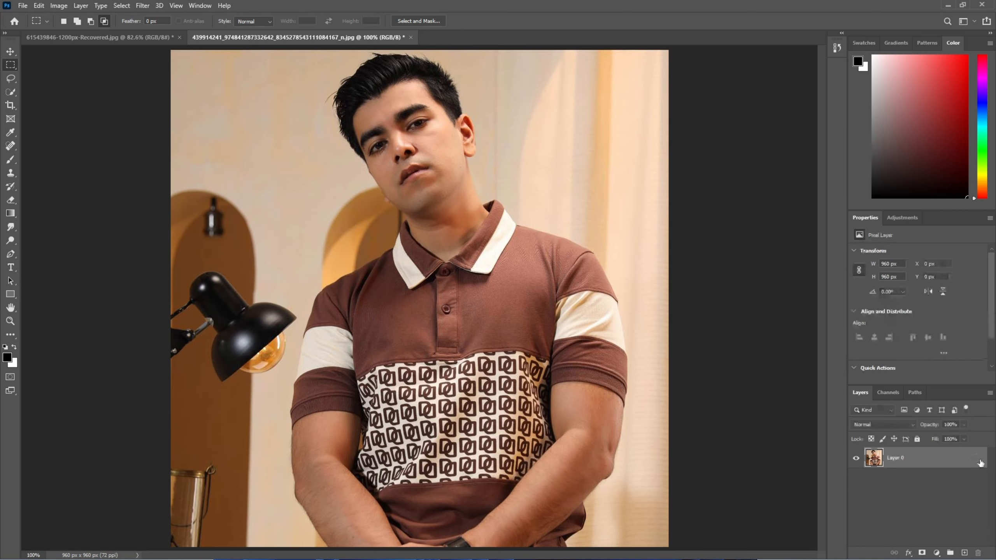
click(13, 91)
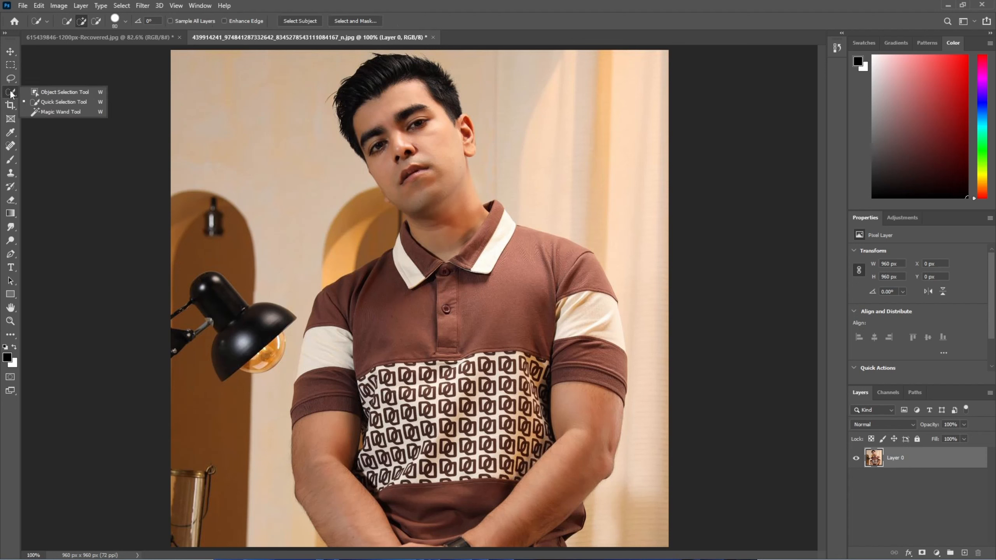
click(56, 91)
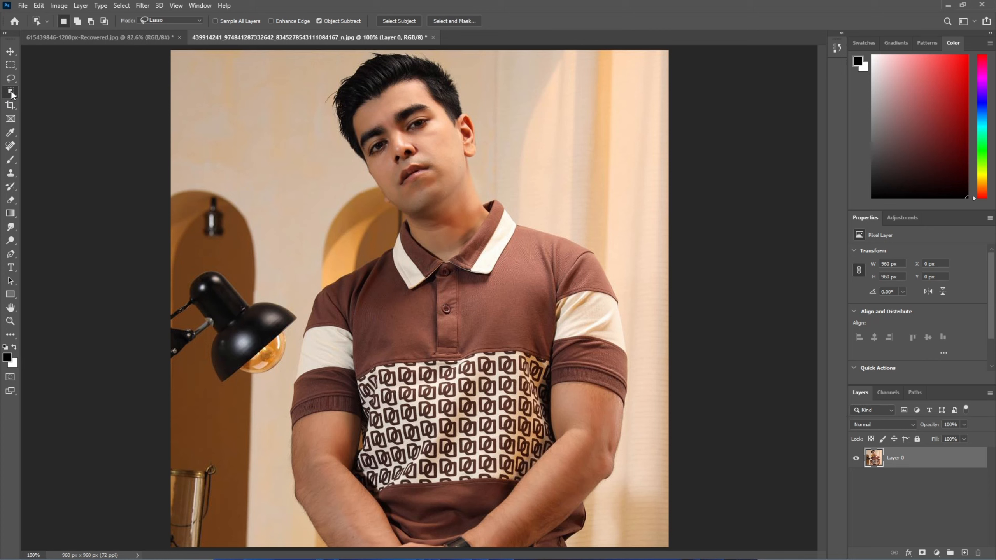
click(157, 21)
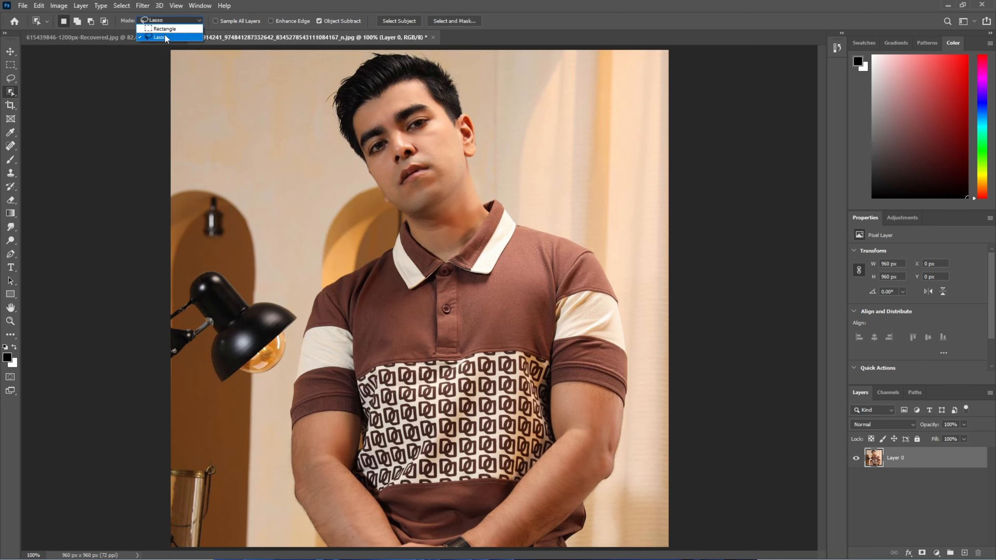
click(166, 30)
click(167, 20)
click(166, 37)
click(168, 20)
click(167, 21)
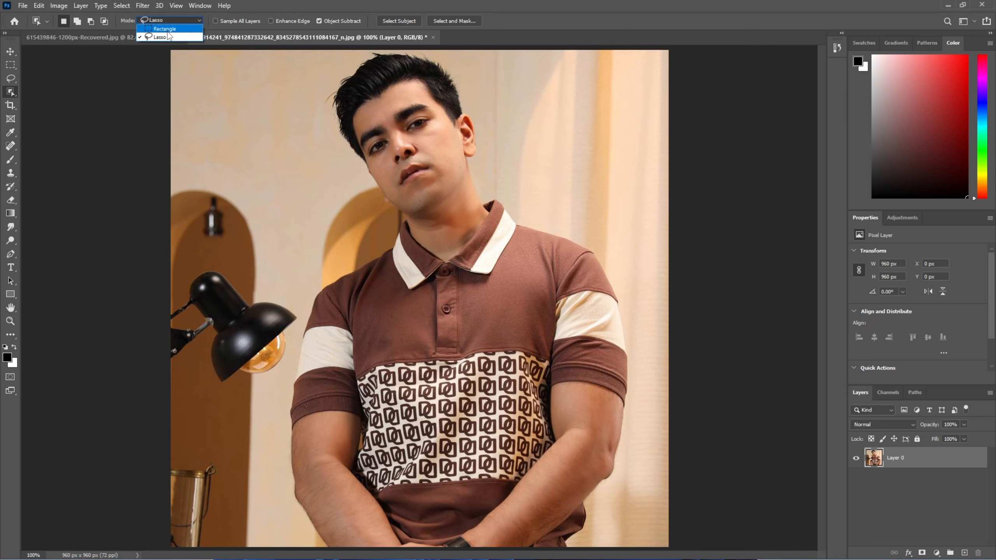
click(165, 36)
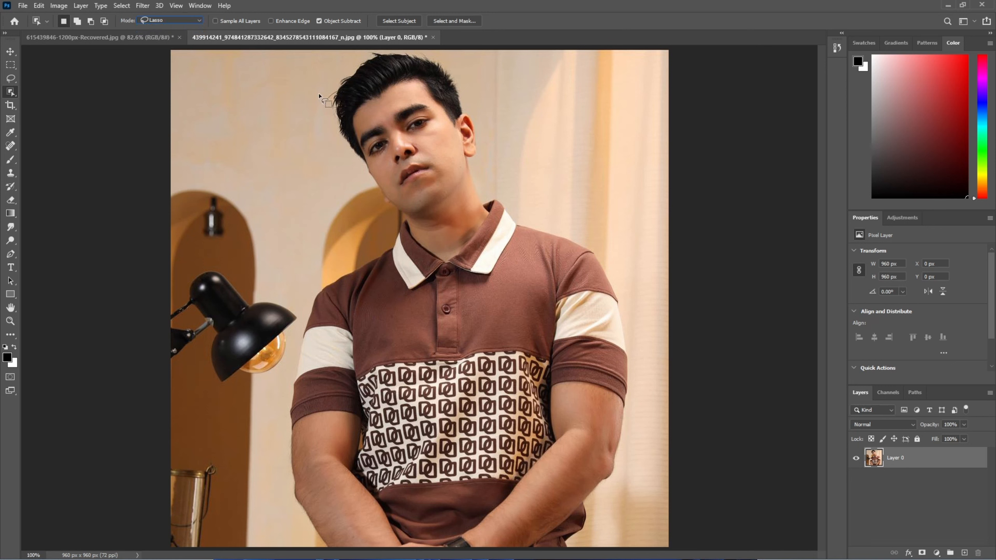
Step: Try masking the layer from an Object Selection lasso drawn around the man, and undo the mask and selection
mouse_move(318, 95)
mouse_down()
mouse_move(367, 55)
mouse_move(429, 54)
mouse_up()
mouse_move(486, 133)
mouse_down()
mouse_move(489, 177)
mouse_move(524, 210)
mouse_move(613, 255)
mouse_move(647, 356)
mouse_move(289, 457)
mouse_move(292, 404)
mouse_up()
scroll(289, 457, down, 1)
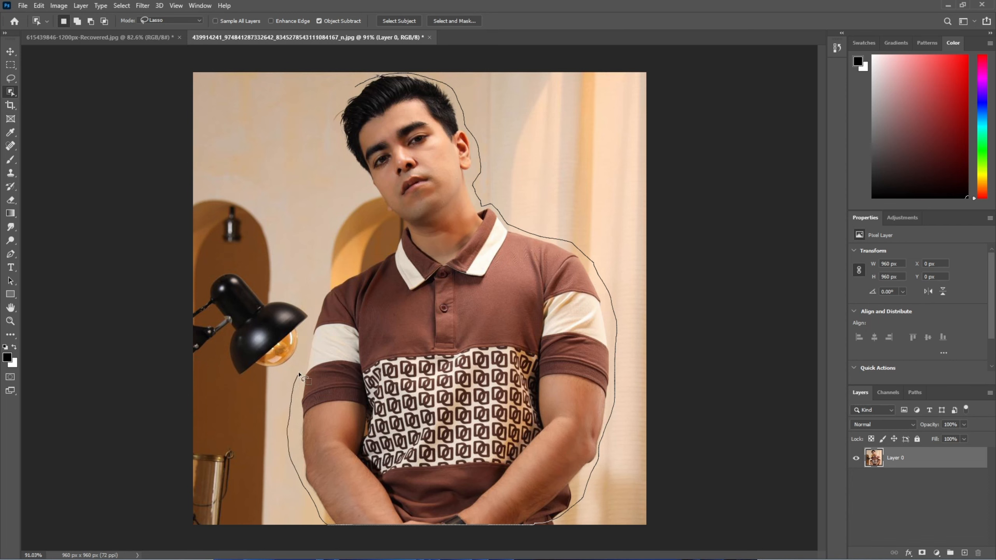
drag(312, 326, 331, 266)
mouse_move(375, 223)
mouse_down()
mouse_move(335, 151)
mouse_move(357, 88)
mouse_up()
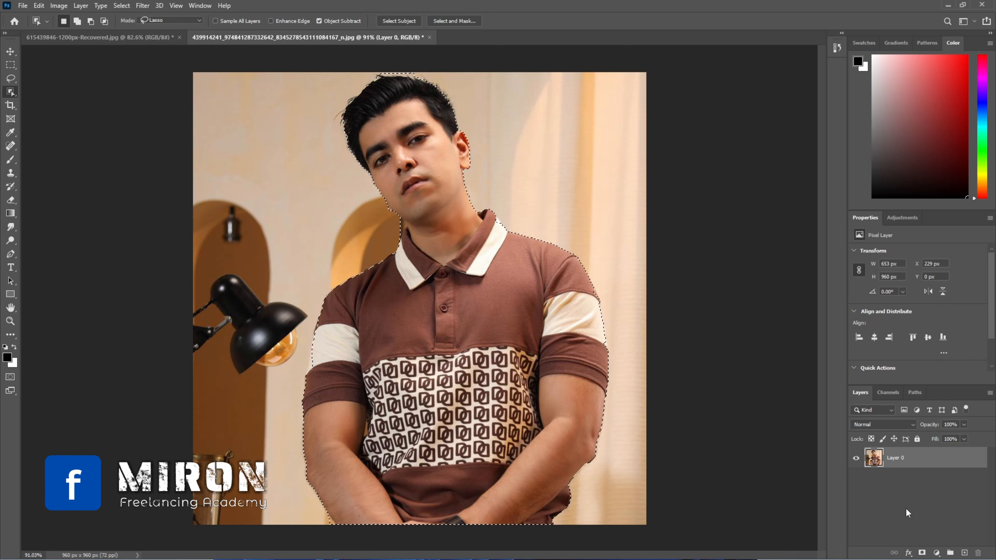
click(922, 553)
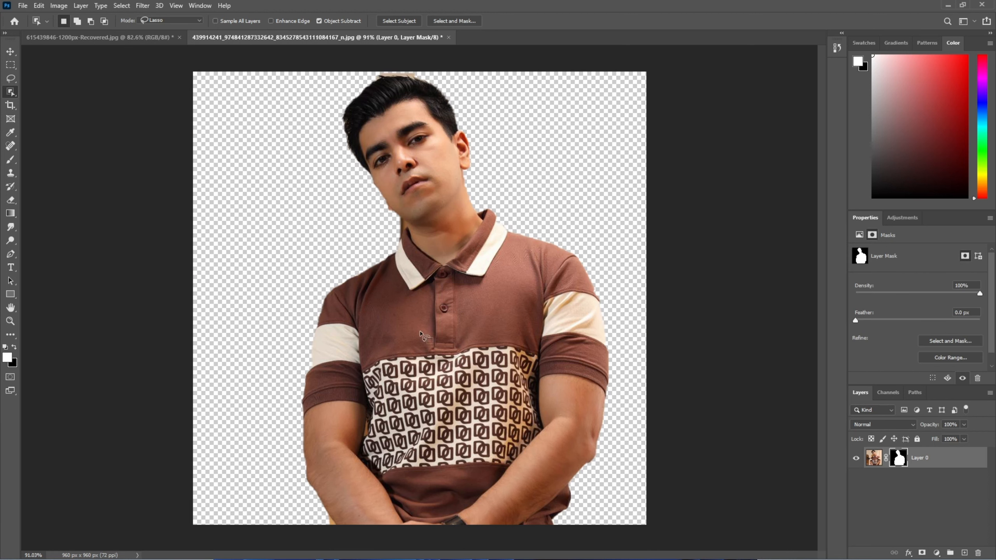
key(ctrl+z)
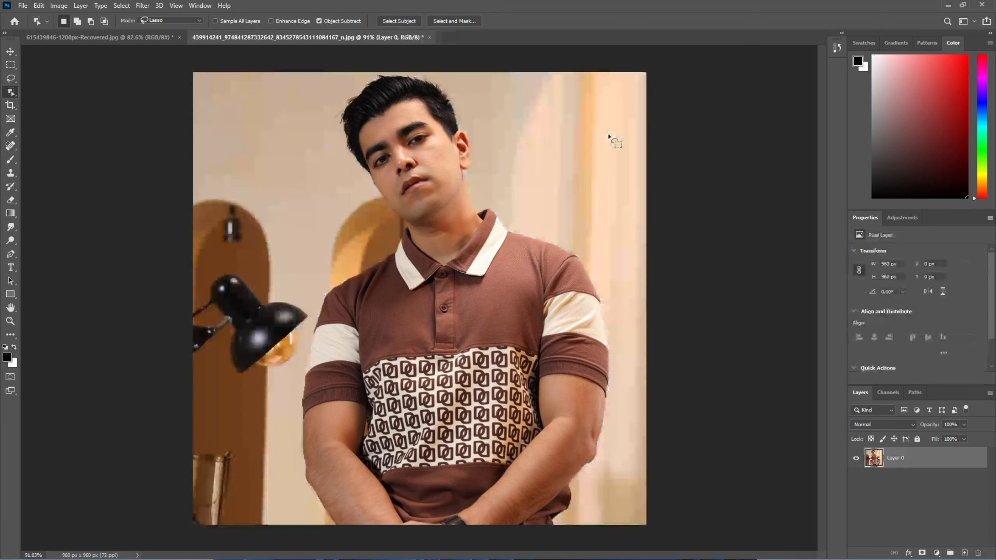
Step: Switch to the Quick Selection tool and set its brush size to 45 px
right_click(11, 91)
click(73, 102)
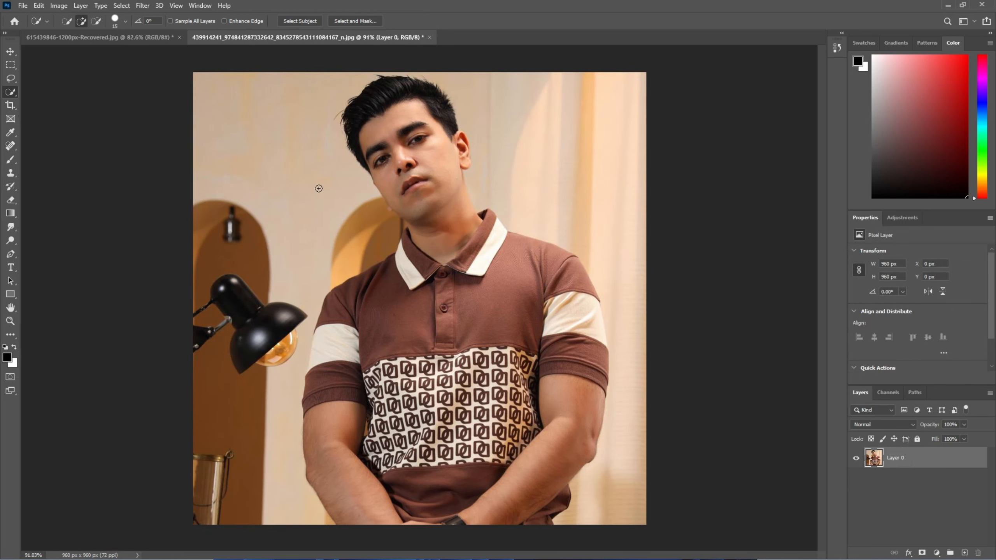
scroll(378, 141, up, 5)
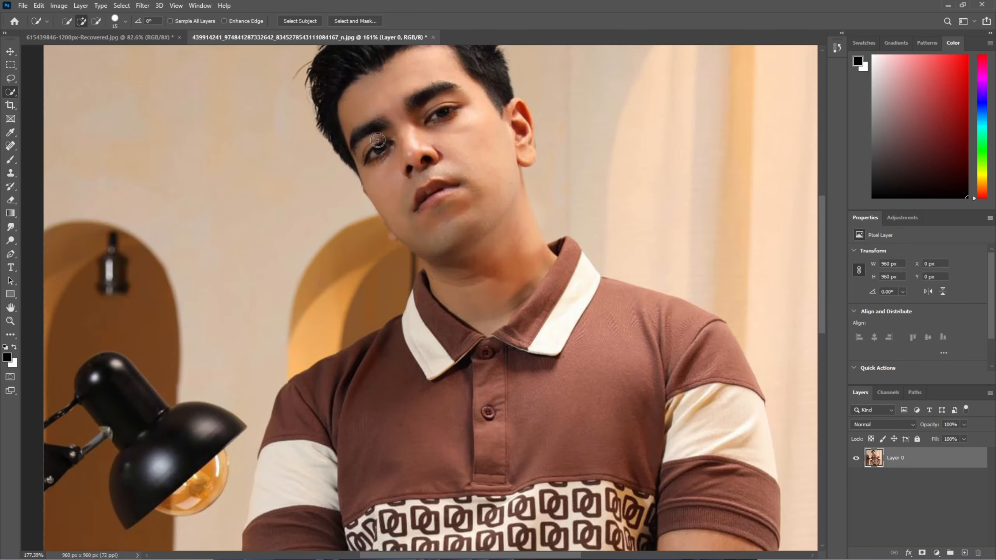
drag(822, 227, 783, 195)
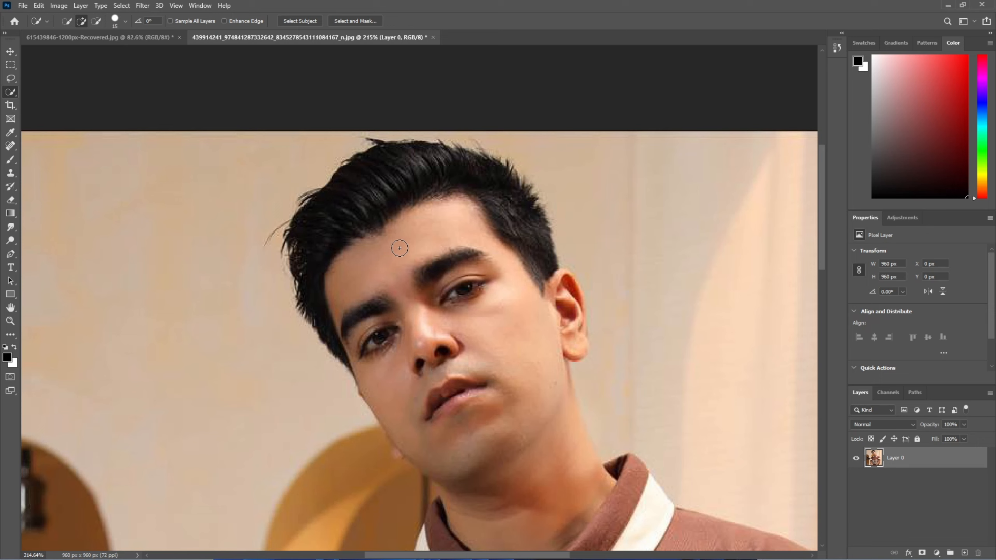
key(bracketright)
key(bracketright)
key(bracketright)
key(bracketleft)
key(bracketleft)
key(bracketleft)
key(bracketleft)
key(bracketleft)
key(bracketleft)
key(bracketleft)
key(bracketleft)
key(bracketleft)
key(bracketleft)
key(bracketleft)
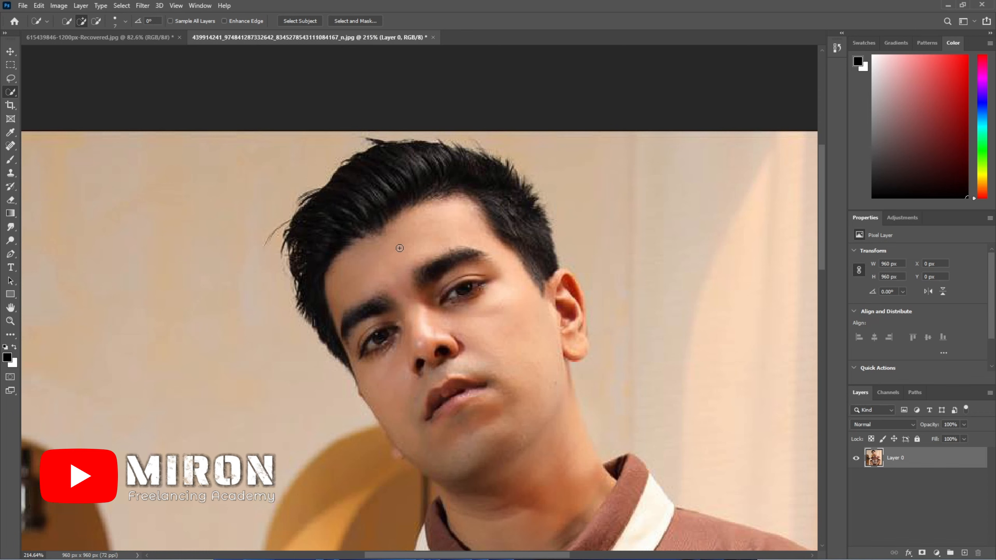
key(bracketright)
key(bracketright)
key(bracketright)
key(bracketright)
key(bracketright)
key(bracketright)
key(bracketright)
key(bracketright)
key(bracketright)
key(bracketright)
key(bracketright)
key(bracketright)
key(bracketright)
key(bracketright)
key(bracketright)
key(bracketright)
key(bracketright)
key(bracketright)
key(bracketright)
key(bracketright)
key(bracketright)
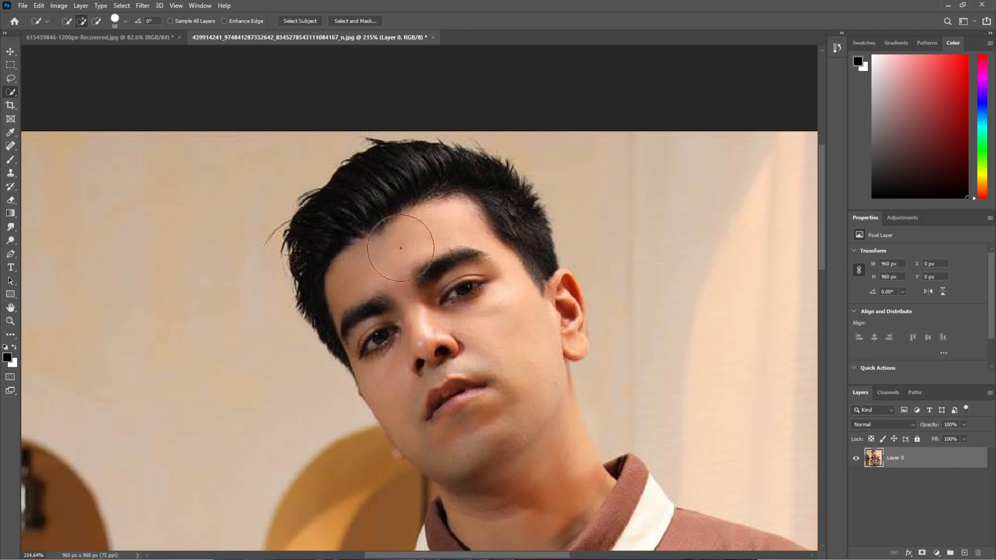
key(bracketleft)
key(bracketleft)
key(bracketleft)
key(bracketleft)
key(bracketleft)
key(bracketleft)
key(bracketleft)
key(bracketleft)
key(bracketleft)
key(bracketleft)
Step: Brush a quick selection over the man's head, shirt and arms, including the patterned front panel
mouse_move(378, 216)
mouse_down()
mouse_move(401, 280)
mouse_move(359, 349)
mouse_move(453, 345)
mouse_move(453, 447)
mouse_move(478, 401)
mouse_up()
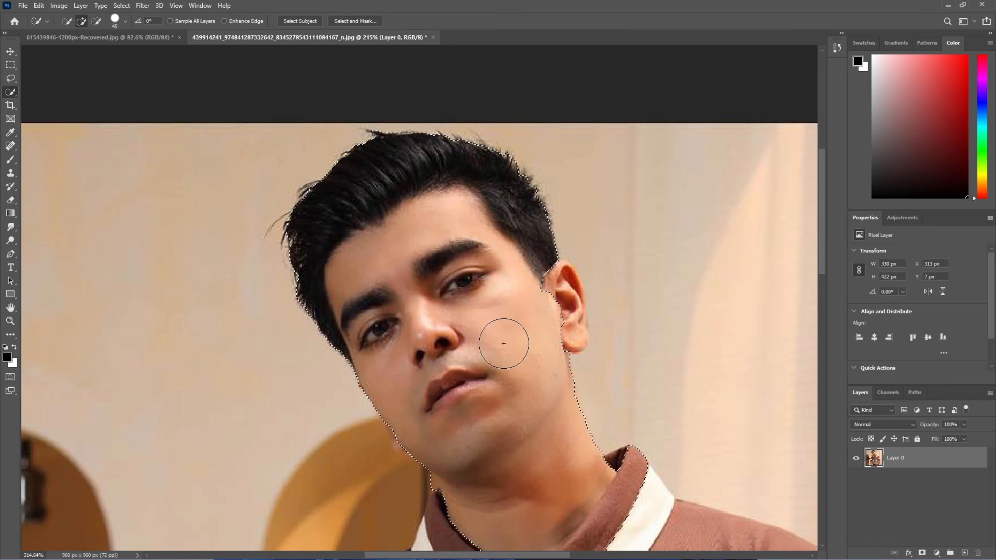
scroll(504, 345, down, 3)
scroll(505, 350, down, 2)
mouse_move(455, 275)
mouse_down()
mouse_move(436, 254)
mouse_move(384, 310)
mouse_move(356, 382)
mouse_move(349, 334)
mouse_move(508, 297)
mouse_move(491, 258)
mouse_move(554, 279)
mouse_move(550, 390)
mouse_move(535, 428)
mouse_move(486, 471)
mouse_move(440, 498)
mouse_move(379, 502)
mouse_move(355, 459)
mouse_move(411, 424)
mouse_move(398, 458)
mouse_move(384, 369)
mouse_move(376, 377)
mouse_move(381, 401)
mouse_move(413, 421)
mouse_move(447, 398)
mouse_move(443, 378)
mouse_up()
scroll(438, 360, up, 6)
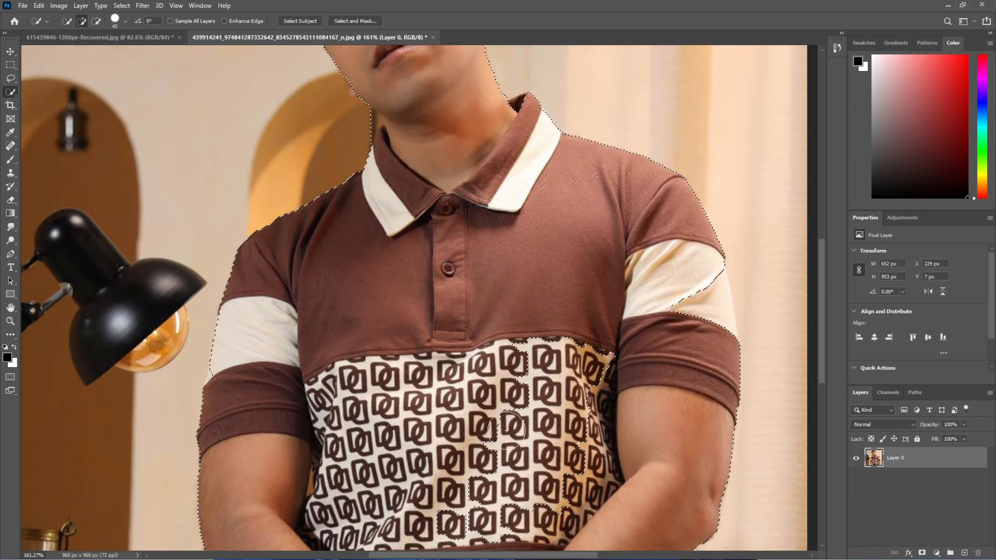
mouse_move(567, 455)
mouse_down()
mouse_move(537, 518)
mouse_move(465, 526)
mouse_move(514, 427)
mouse_move(512, 355)
mouse_move(556, 381)
mouse_move(523, 419)
mouse_move(591, 374)
mouse_move(573, 440)
mouse_move(464, 496)
mouse_move(468, 508)
mouse_move(440, 535)
mouse_move(417, 498)
mouse_up()
Step: Add the unselected part of the cream sleeve stripe below the shoulder to the selection
scroll(398, 353, down, 3)
scroll(399, 353, down, 6)
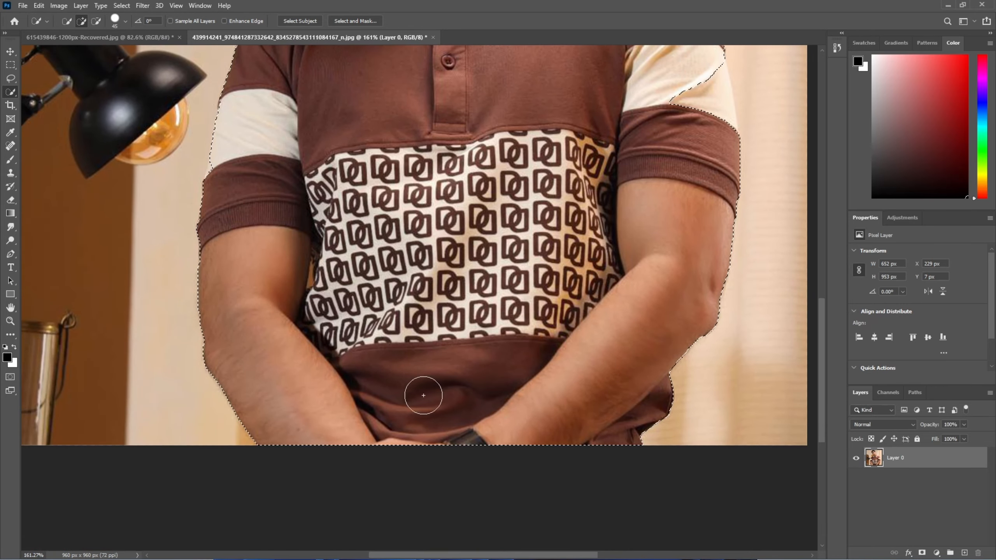
scroll(422, 392, up, 7)
scroll(527, 380, up, 3)
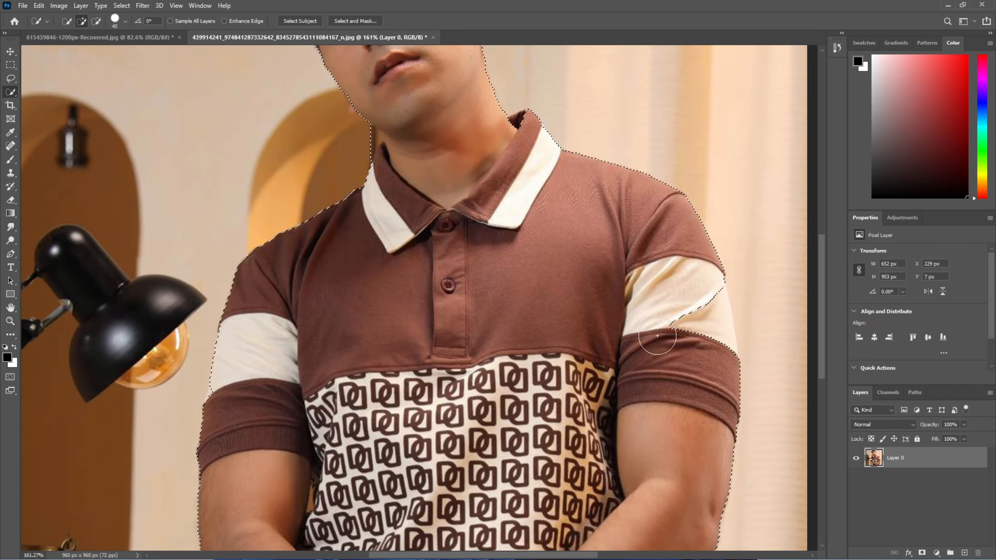
drag(702, 309, 728, 329)
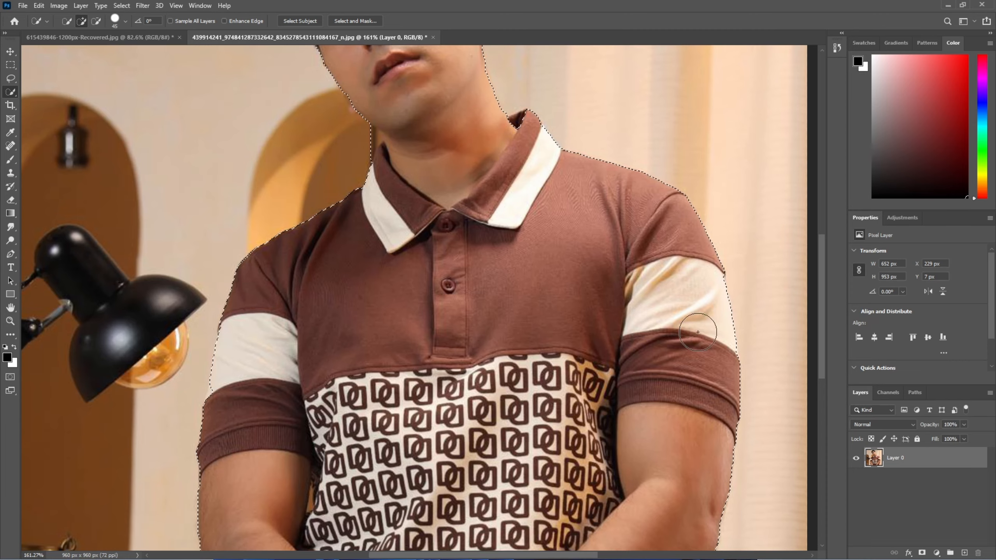
Step: Include the man's ear in the selection and subtract the stray background patch beside his neck
scroll(528, 307, up, 5)
scroll(417, 309, up, 2)
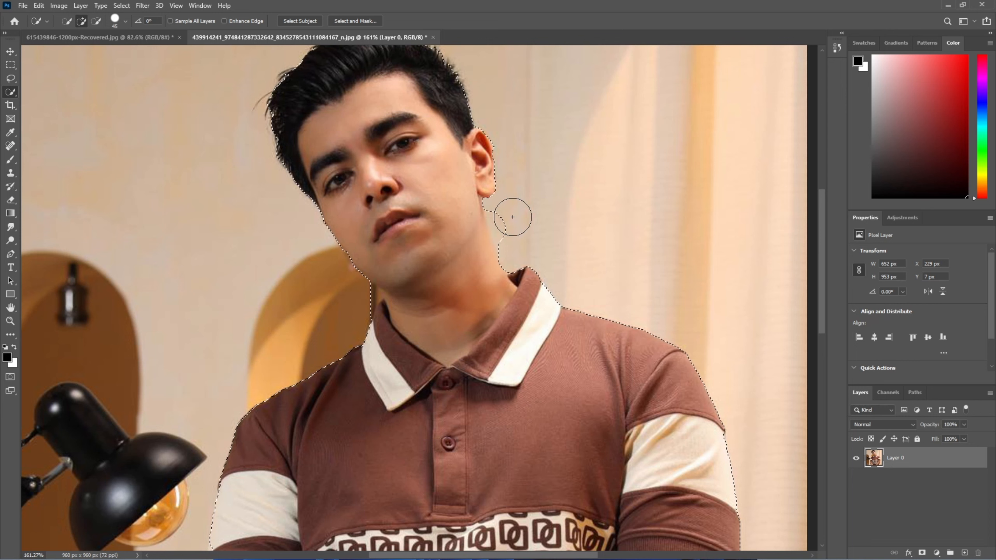
key(alt)
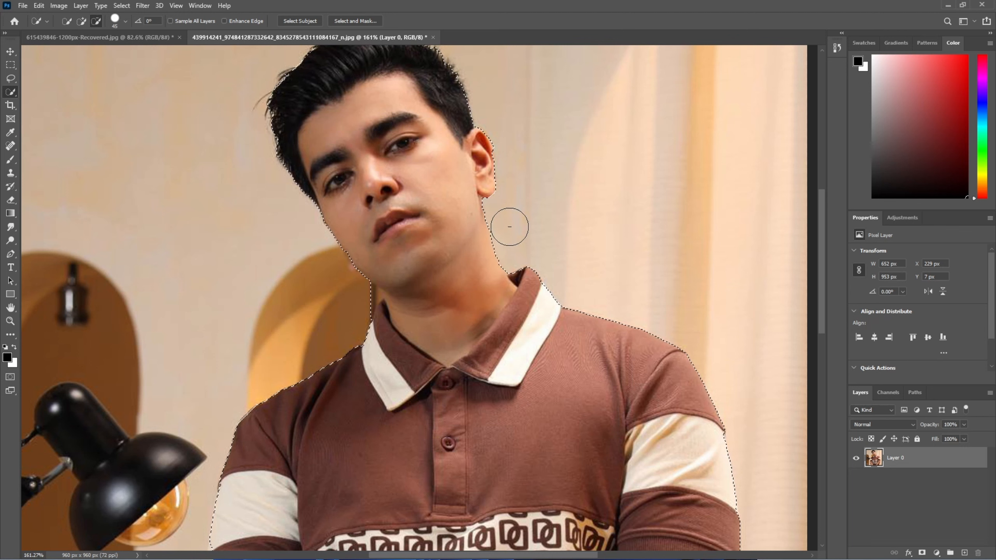
key(alt)
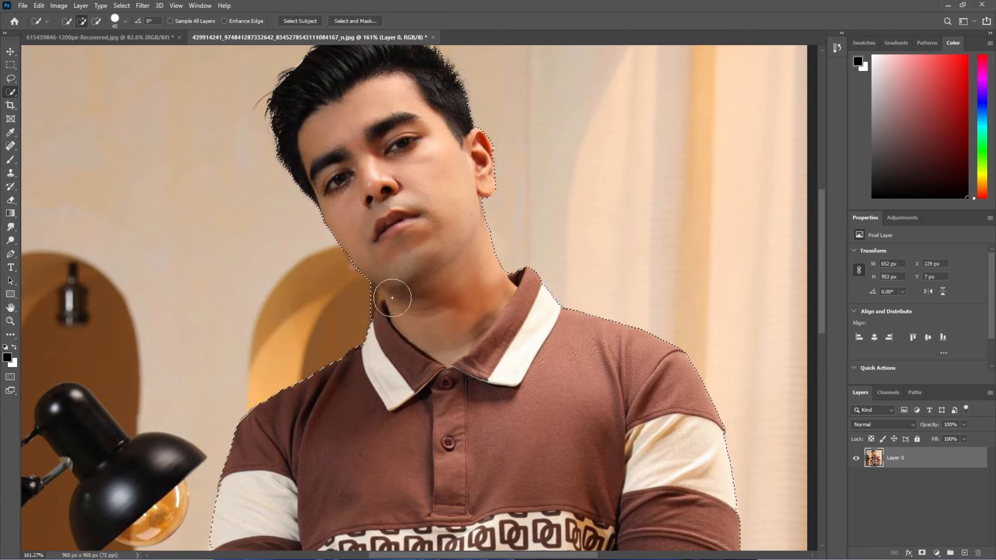
key(alt)
scroll(421, 355, up, 1)
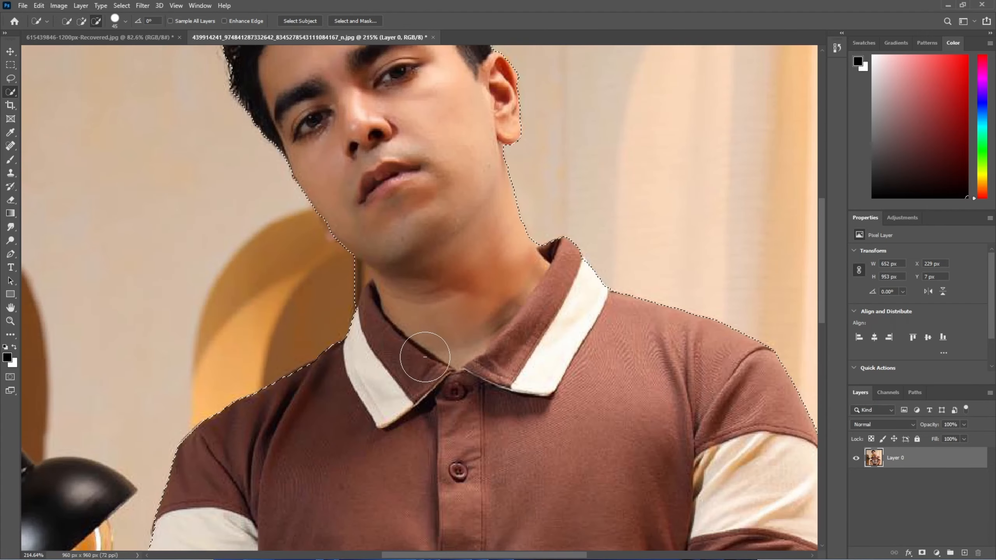
scroll(425, 357, up, 2)
scroll(445, 267, down, 3)
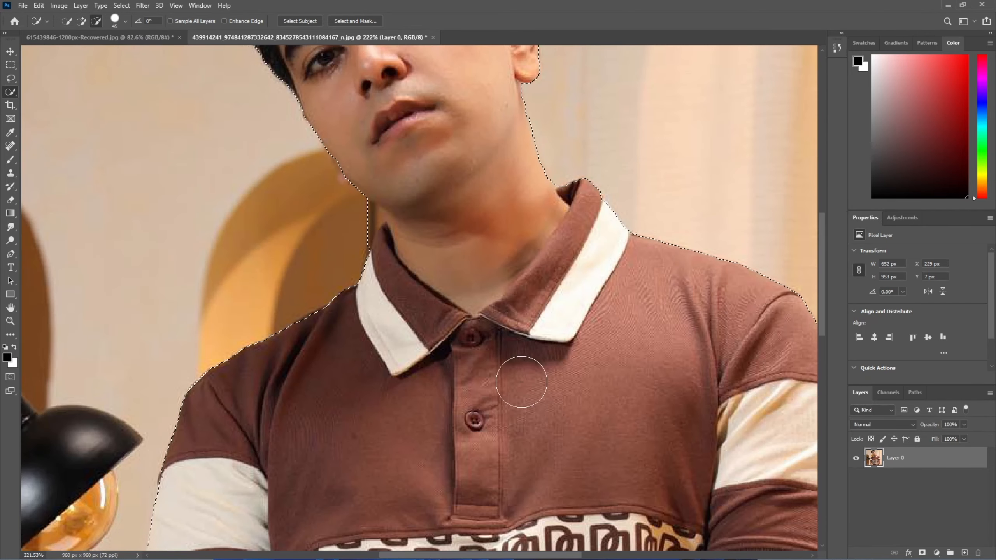
key(alt)
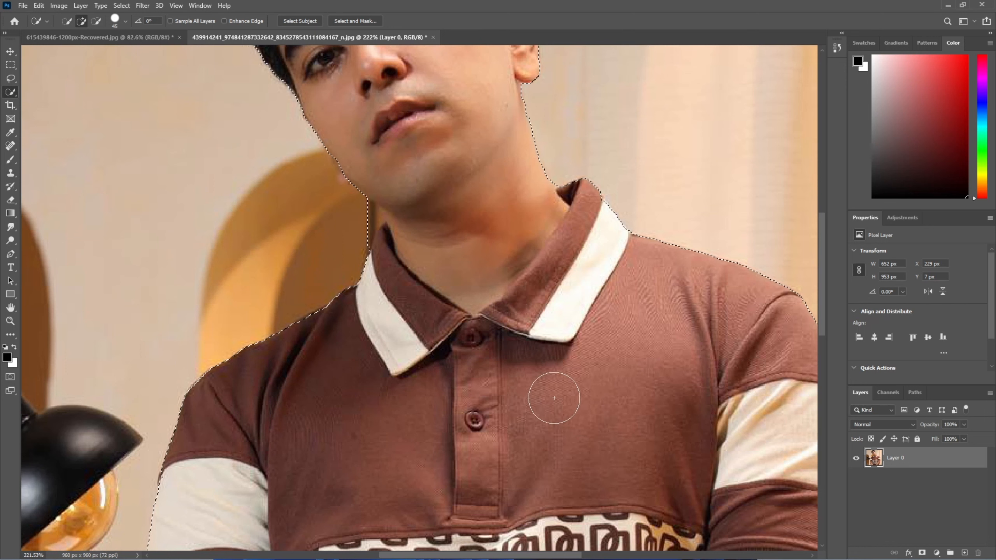
Step: Reduce the Quick Selection brush size to 20 px
key(bracketleft)
key(bracketleft)
key(bracketleft)
key(bracketleft)
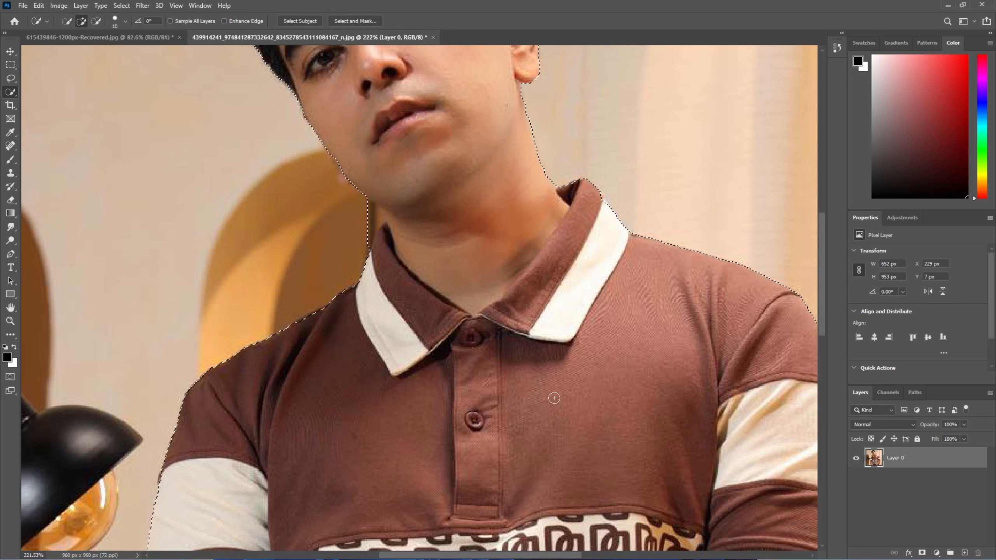
key(bracketright)
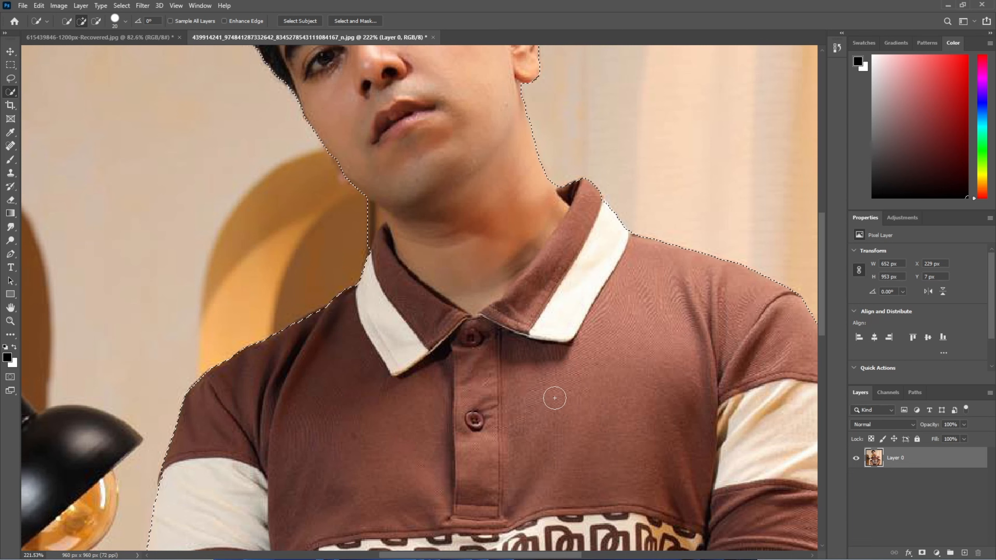
Step: Increase the Quick Selection brush size to 90 px
key(bracketright)
key(bracketright)
key(bracketright)
key(bracketright)
key(bracketright)
key(bracketright)
key(bracketright)
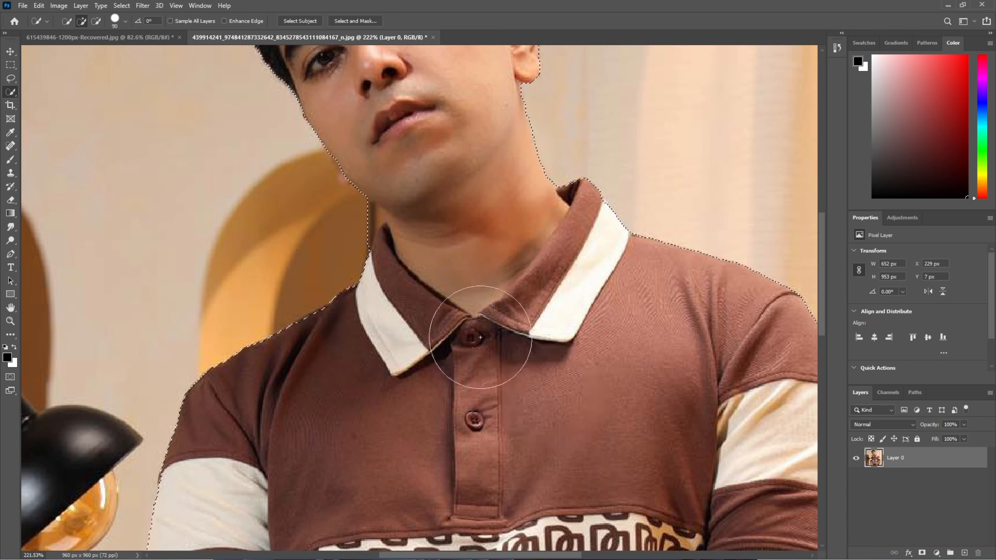
scroll(451, 314, up, 3)
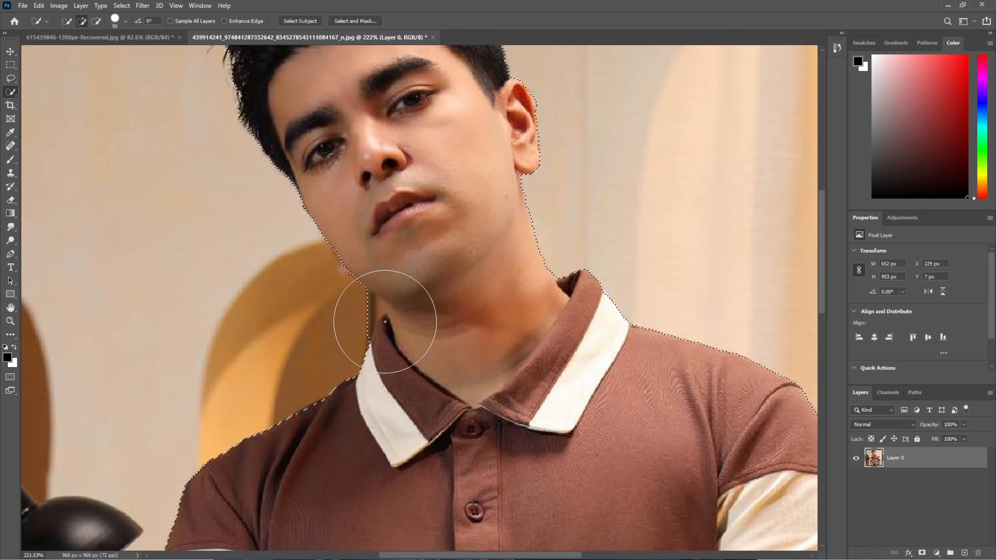
Step: Reduce the Quick Selection brush to 10 px and subtract the background sliver between the man's jaw and collar from the selection
key(bracketleft)
key(bracketleft)
key(bracketleft)
key(bracketleft)
key(bracketleft)
key(bracketleft)
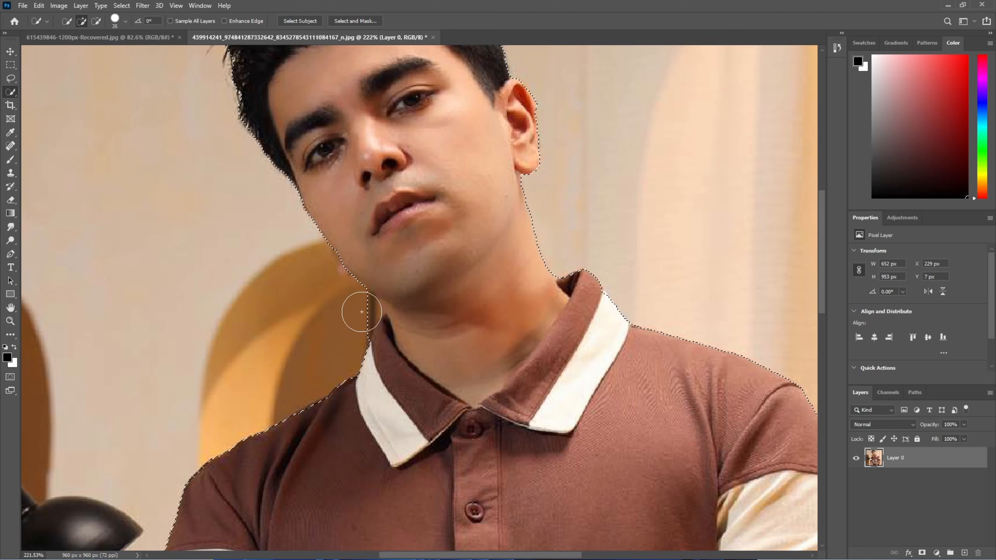
key(bracketleft)
key(bracketleft)
key(bracketleft)
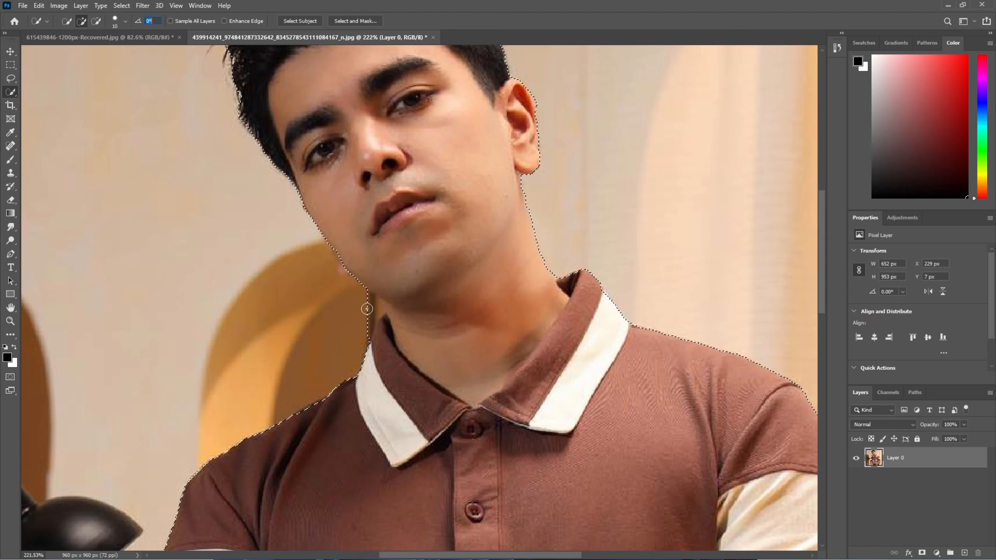
scroll(369, 308, up, 1)
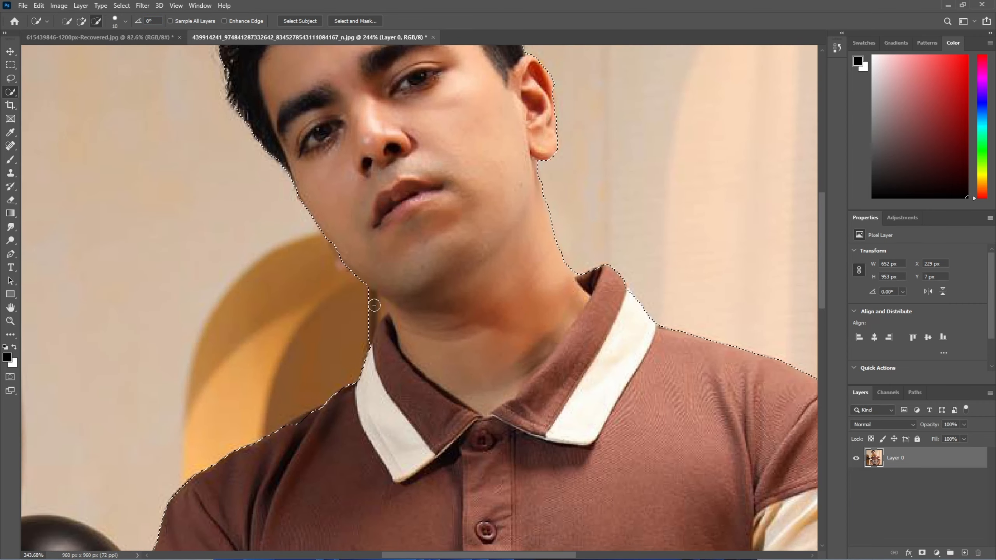
scroll(374, 306, up, 5)
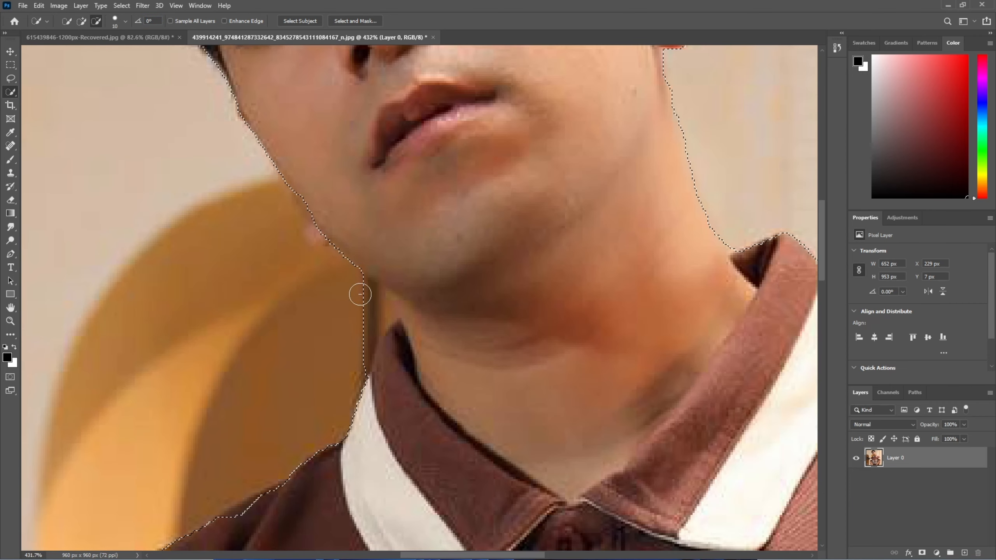
alt+click(368, 298)
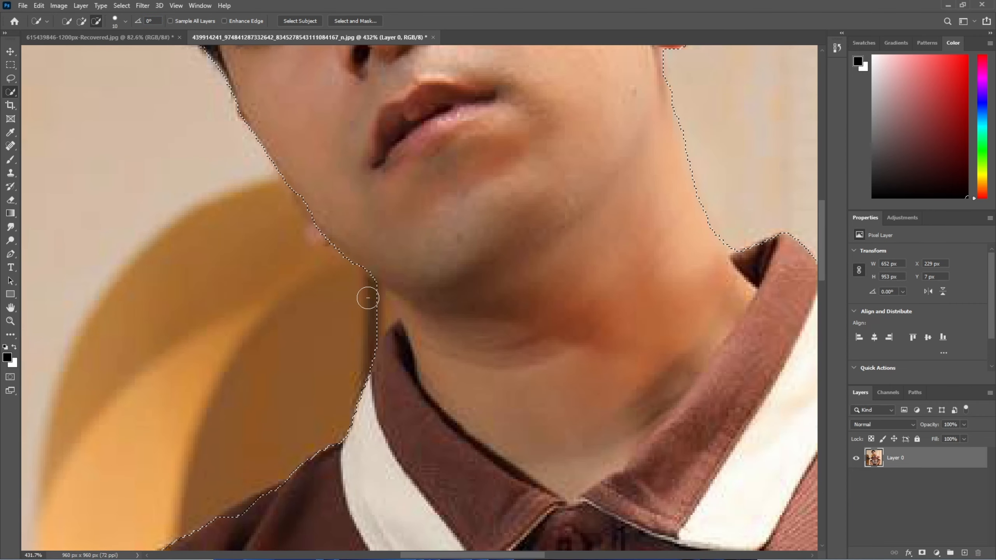
alt+click(388, 306)
click(388, 308)
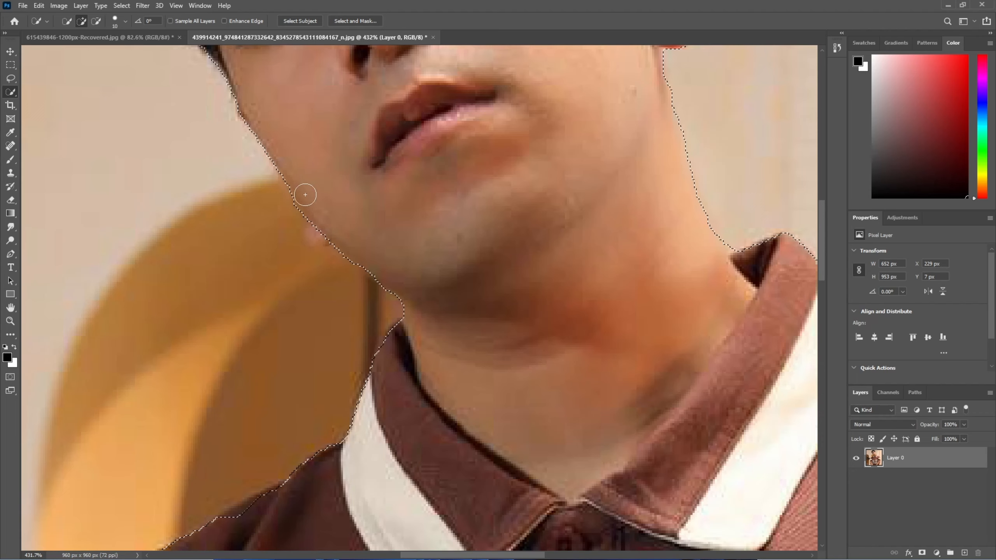
Step: Add a layer mask to Layer 0 from the finished quick selection
scroll(418, 251, down, 5)
scroll(430, 266, down, 2)
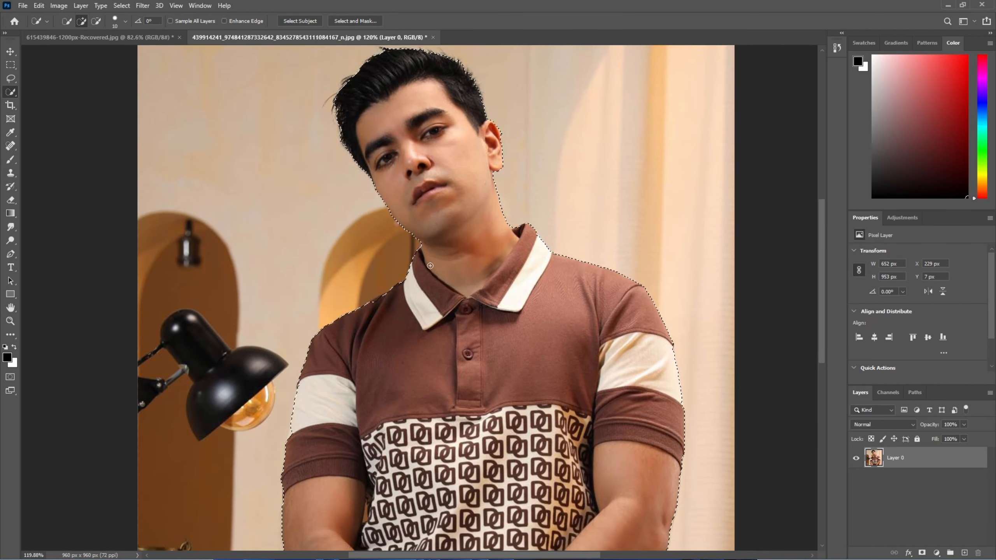
scroll(435, 270, down, 2)
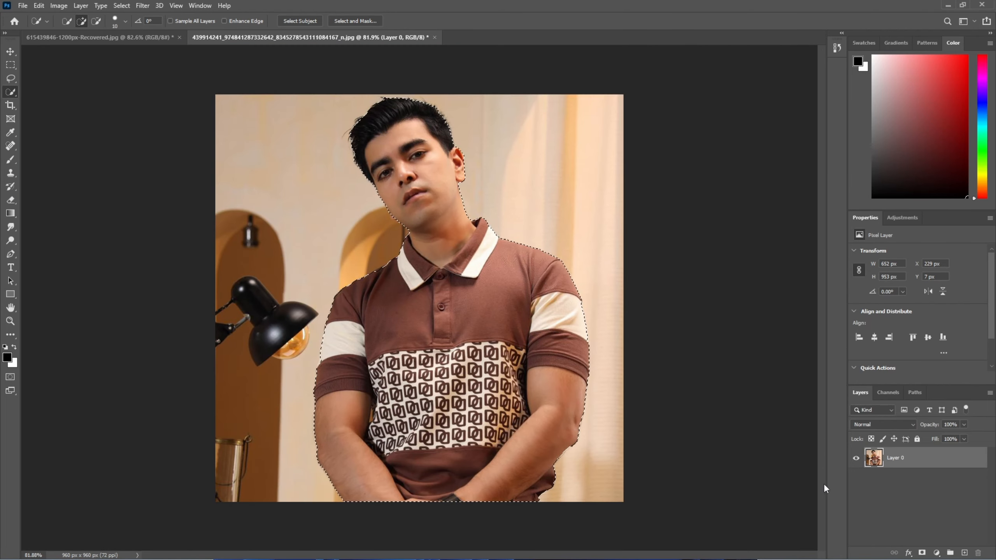
click(922, 553)
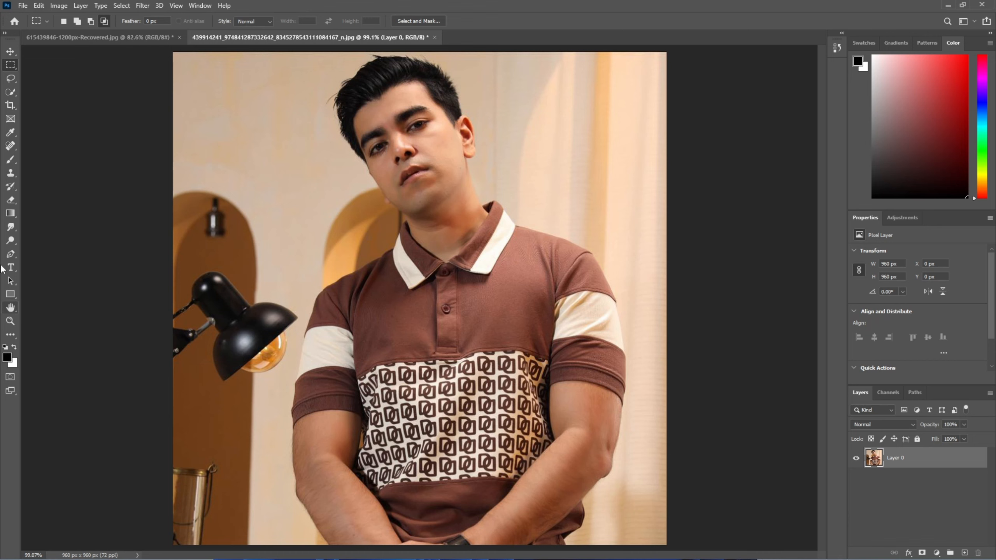
Step: Start a Pen tool path at the hair's left edge, curve it over the top of the head and remove the outgoing handle
click(11, 254)
right_click(12, 255)
click(51, 255)
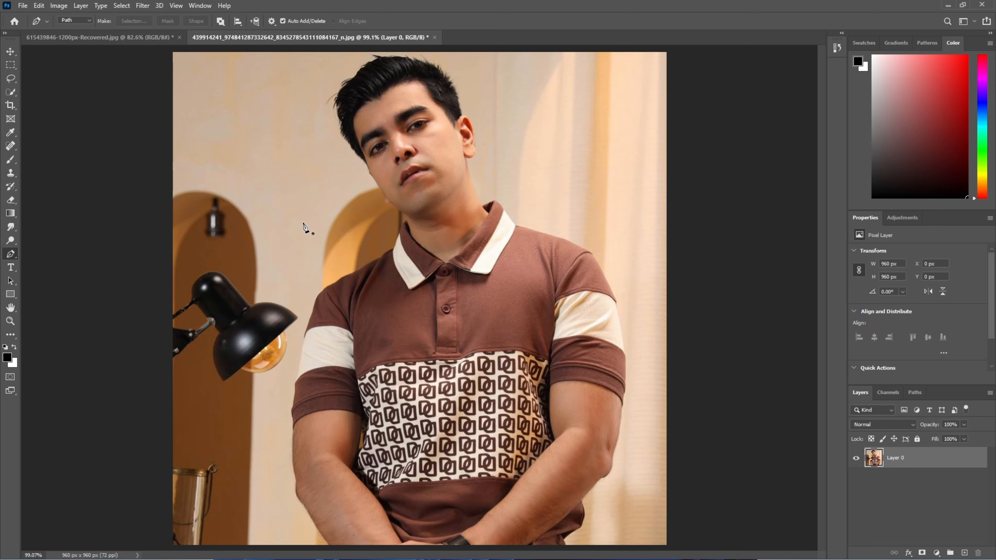
scroll(330, 197, up, 4)
scroll(693, 249, up, 5)
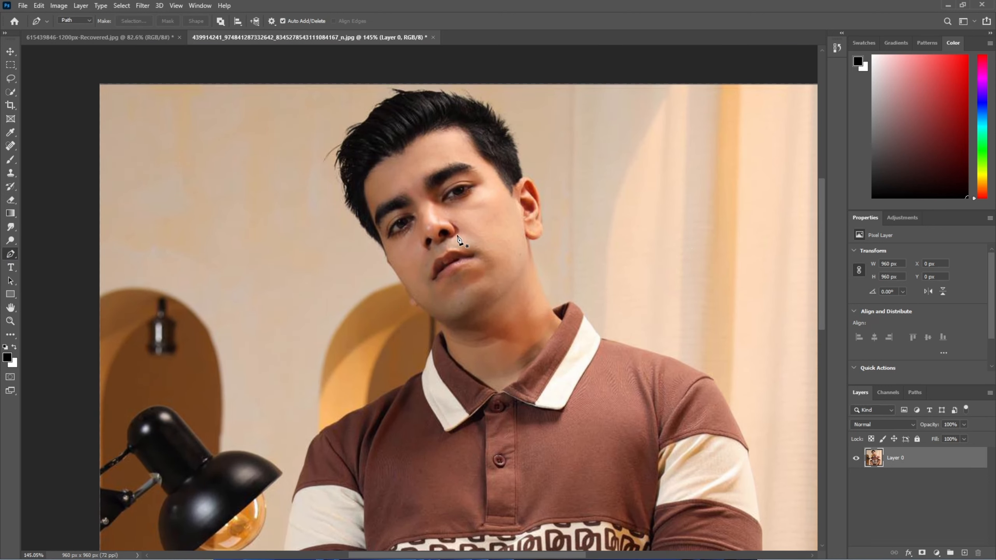
scroll(432, 206, up, 3)
scroll(416, 204, up, 3)
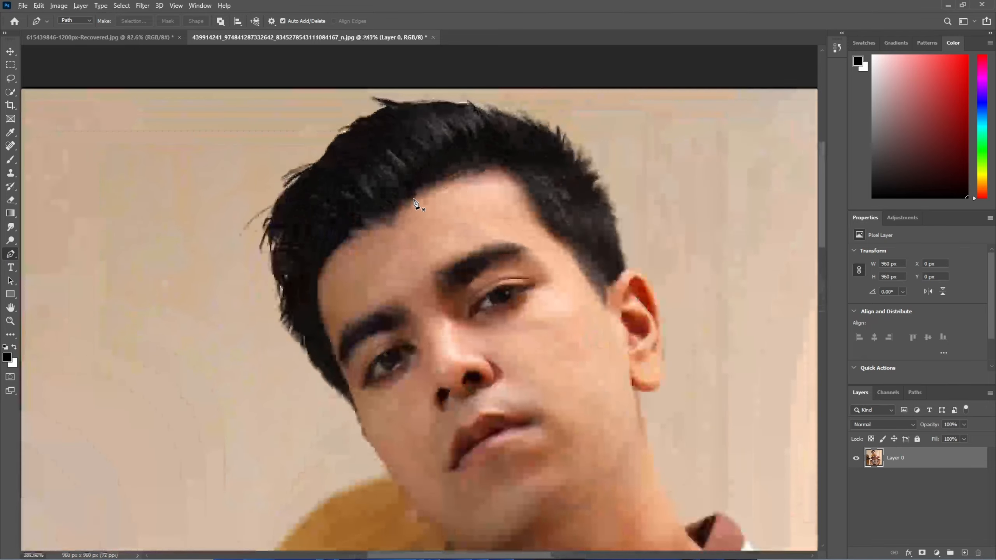
scroll(437, 170, up, 3)
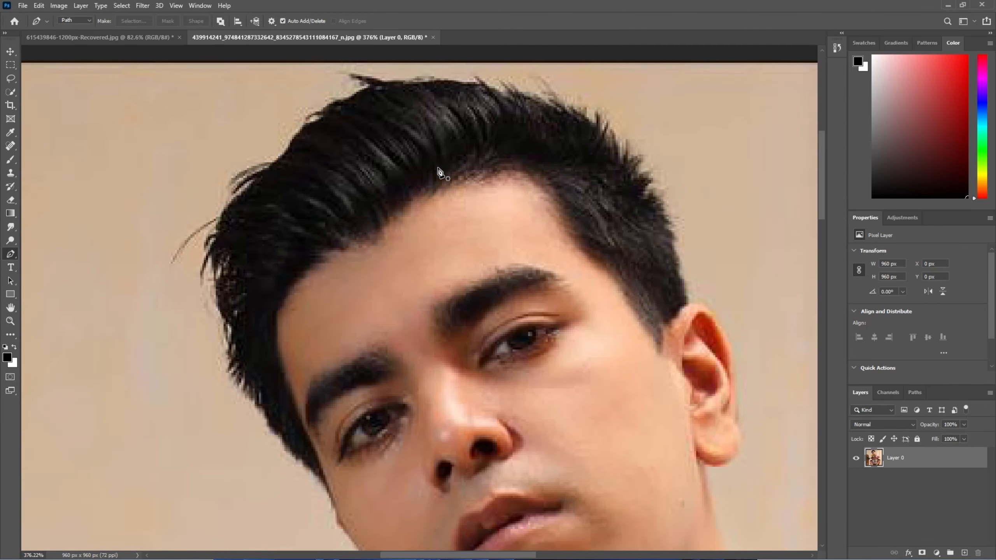
scroll(437, 169, down, 3)
scroll(373, 247, down, 4)
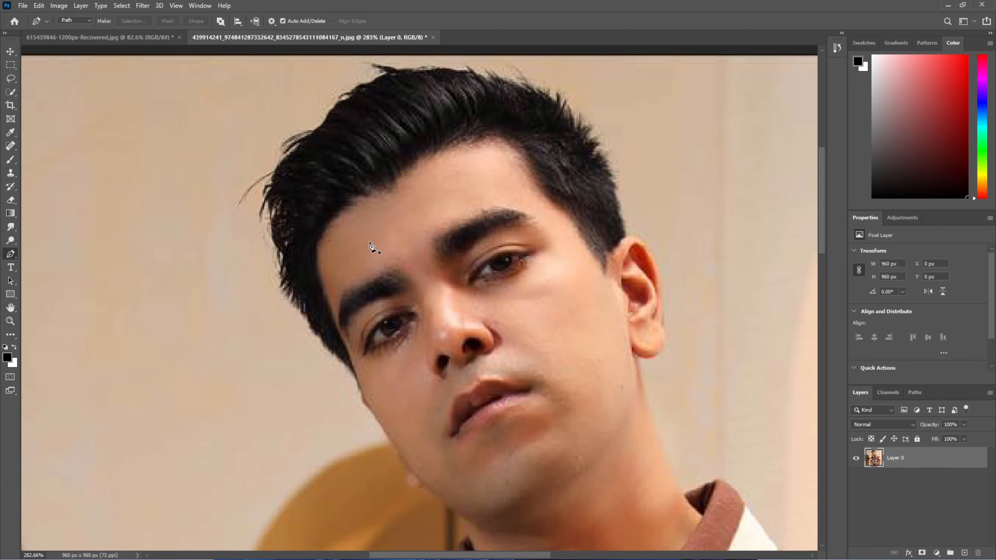
scroll(375, 236, up, 5)
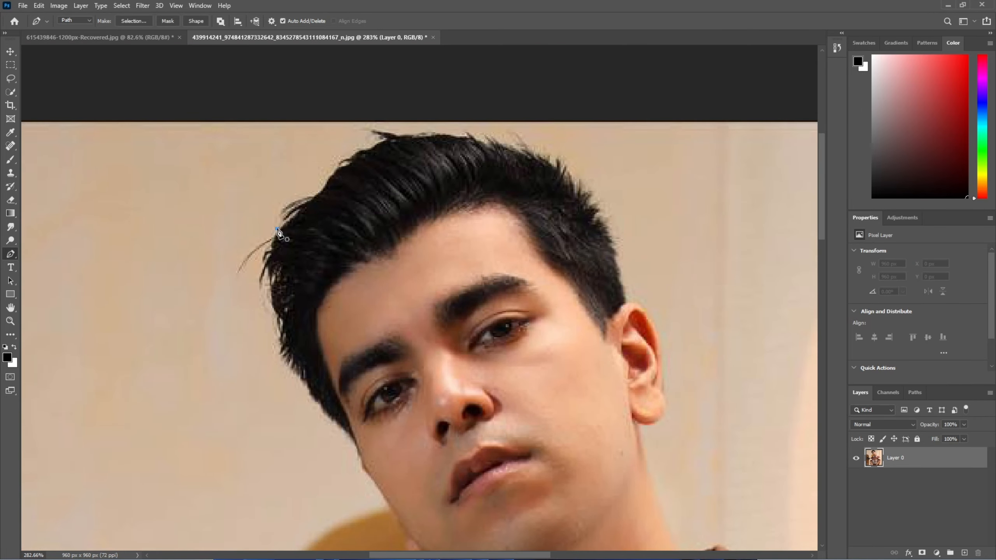
click(277, 228)
drag(450, 137, 549, 151)
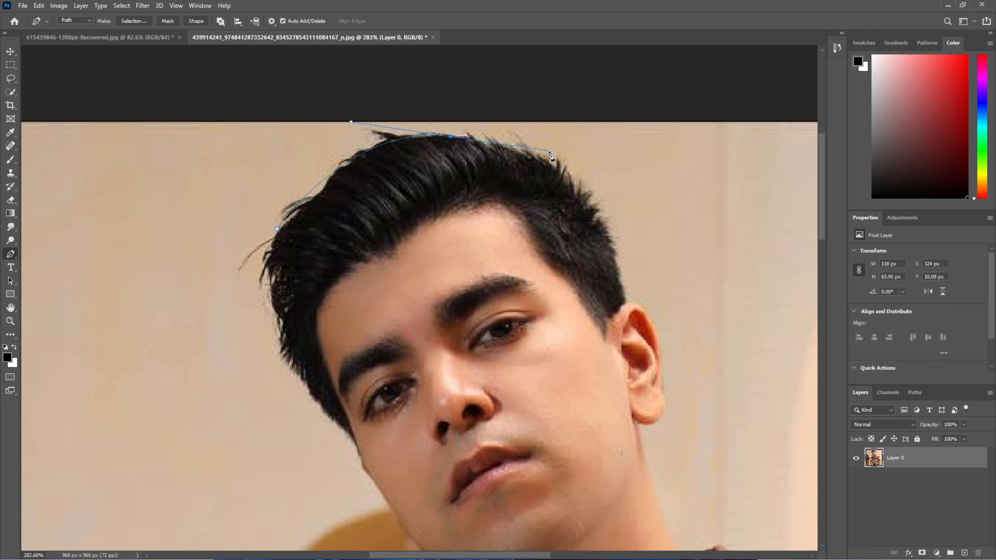
alt+click(451, 136)
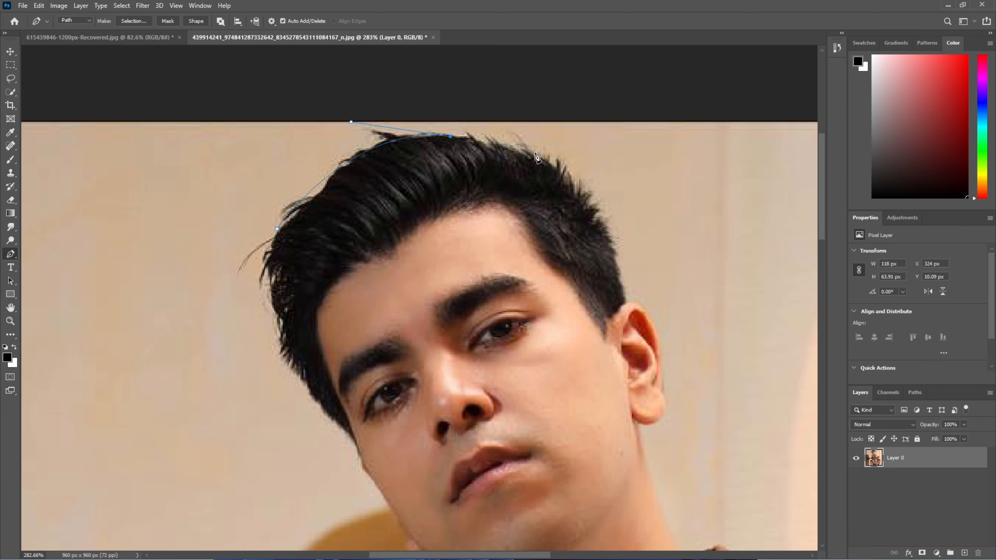
Step: Extend the path around the back of the hair, ending at the top of the ear
scroll(600, 212, down, 1)
click(605, 212)
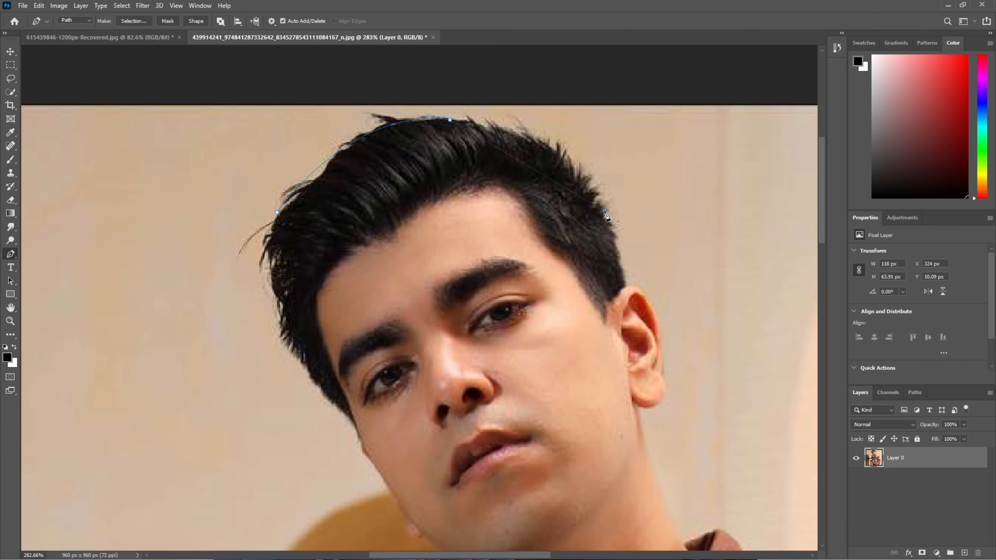
drag(607, 216, 631, 296)
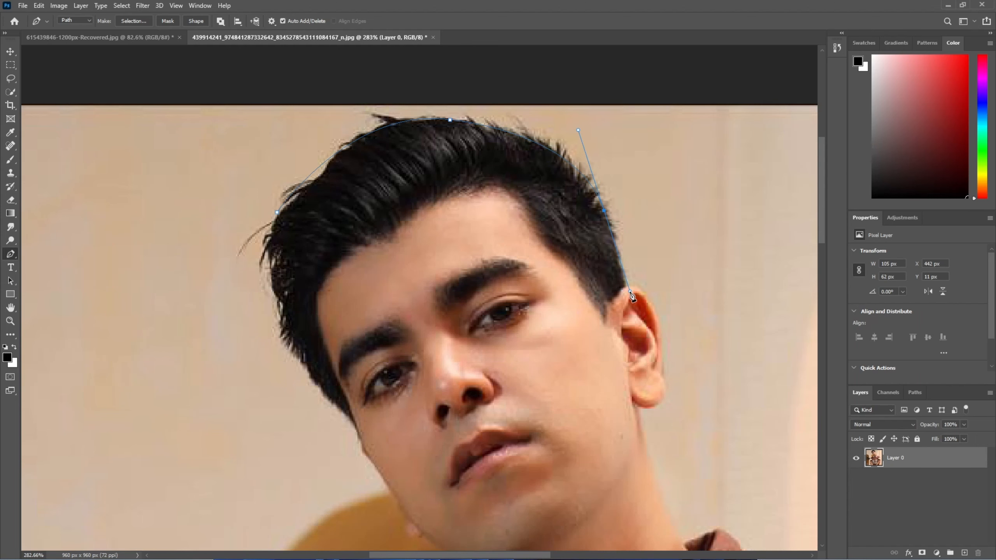
alt+click(604, 212)
scroll(605, 230, down, 5)
click(625, 203)
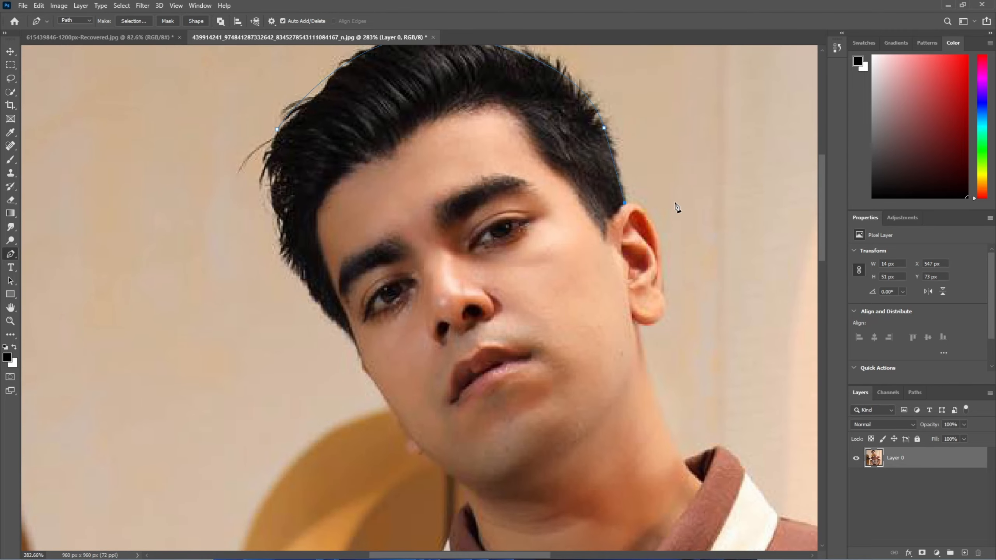
Step: Curve the path around the outer ear, move its anchor slightly up to fit the edge and remove the outgoing handle
drag(663, 312, 658, 431)
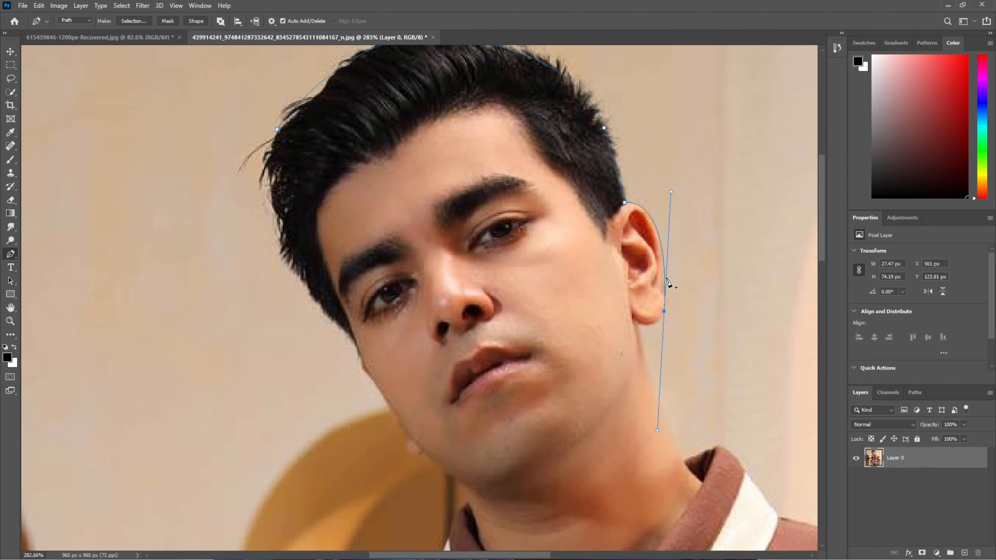
scroll(697, 284, up, 3)
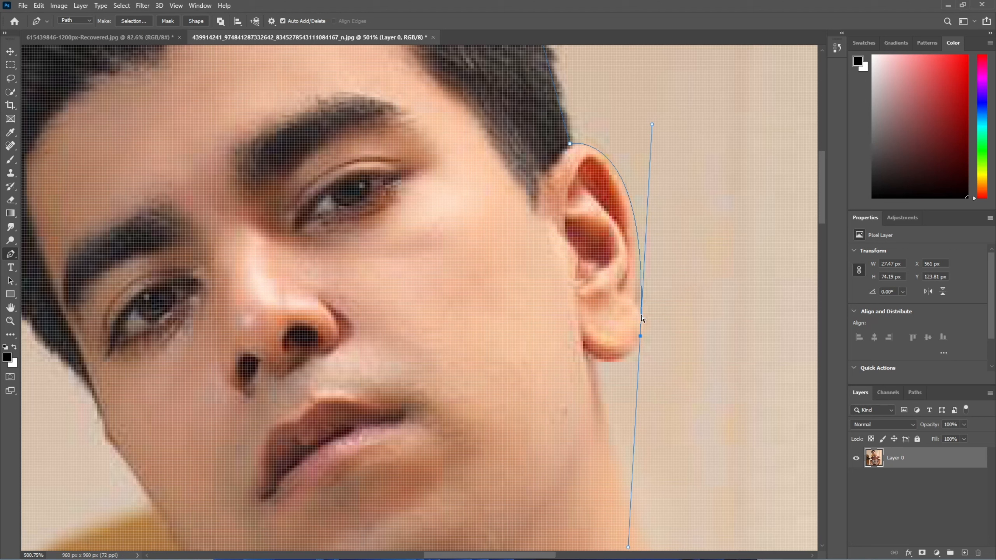
mouse_move(641, 338)
mouse_down()
mouse_move(629, 334)
mouse_move(638, 335)
mouse_move(636, 322)
mouse_move(638, 346)
mouse_move(632, 326)
mouse_move(641, 326)
mouse_up()
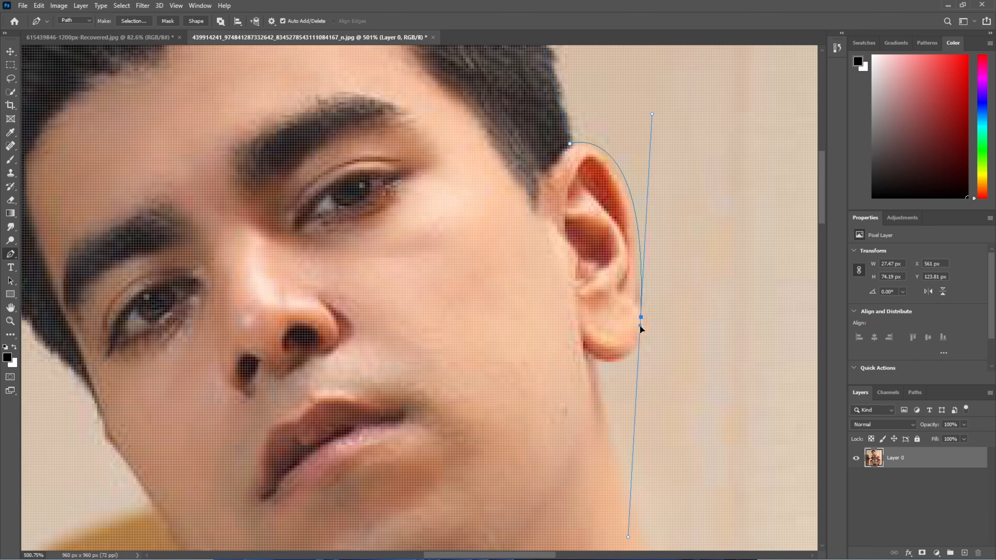
scroll(643, 345, down, 2)
scroll(656, 338, down, 2)
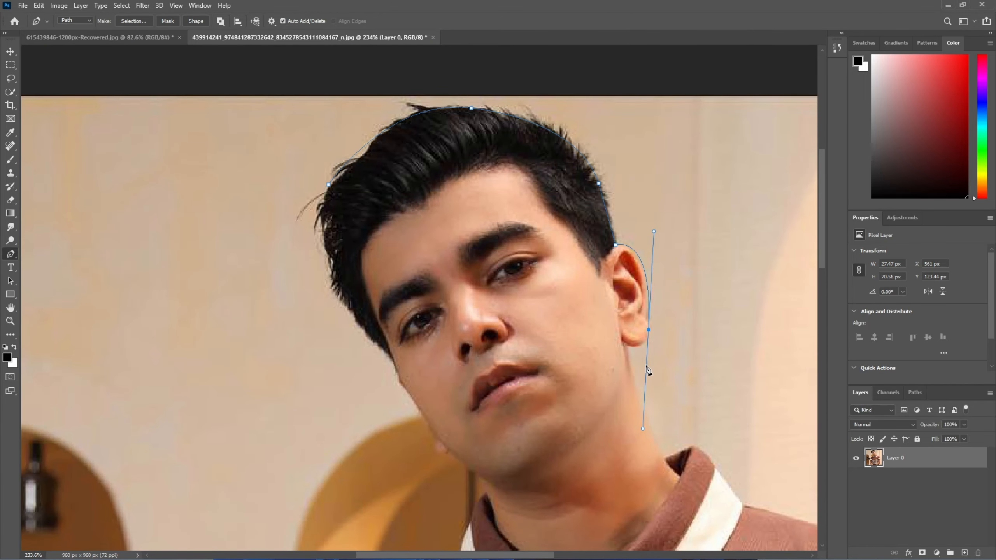
click(649, 332)
scroll(666, 399, down, 3)
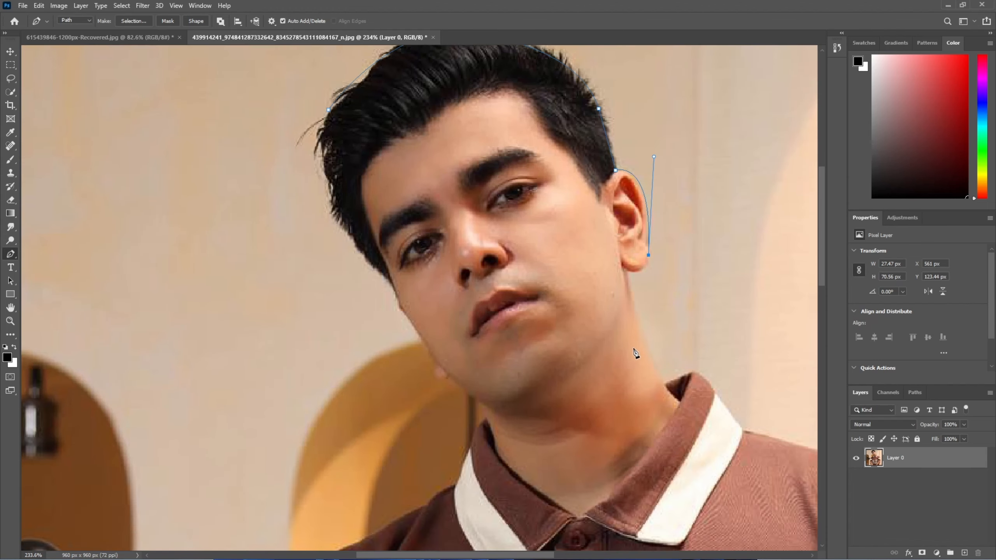
Step: Continue the path under the earlobe, down the neck and around the collar to the shoulder seam, removing the last outgoing handle
click(622, 265)
mouse_move(613, 239)
mouse_down()
mouse_move(597, 229)
mouse_move(591, 247)
mouse_move(598, 238)
mouse_up()
click(623, 266)
click(430, 326)
click(458, 314)
drag(712, 450, 534, 419)
click(506, 370)
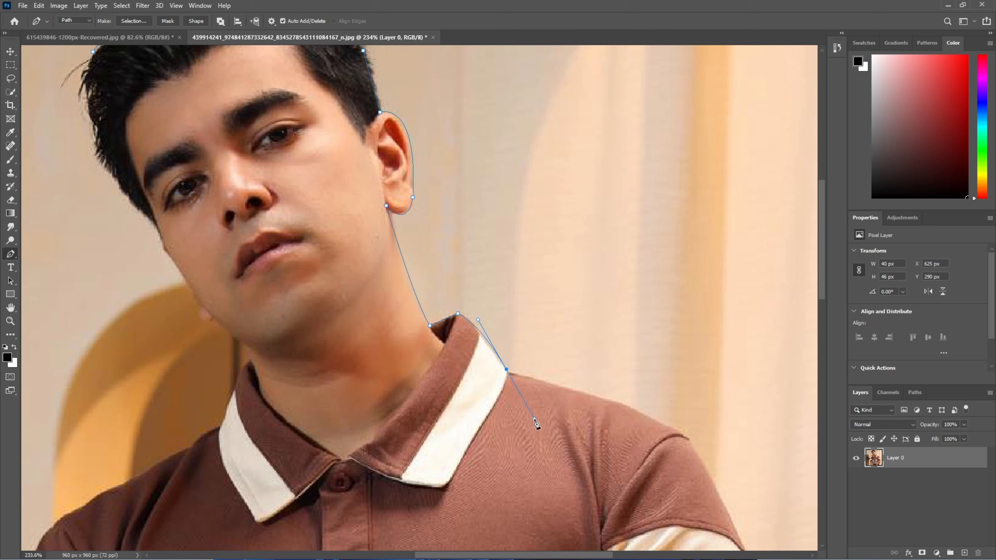
alt+click(506, 370)
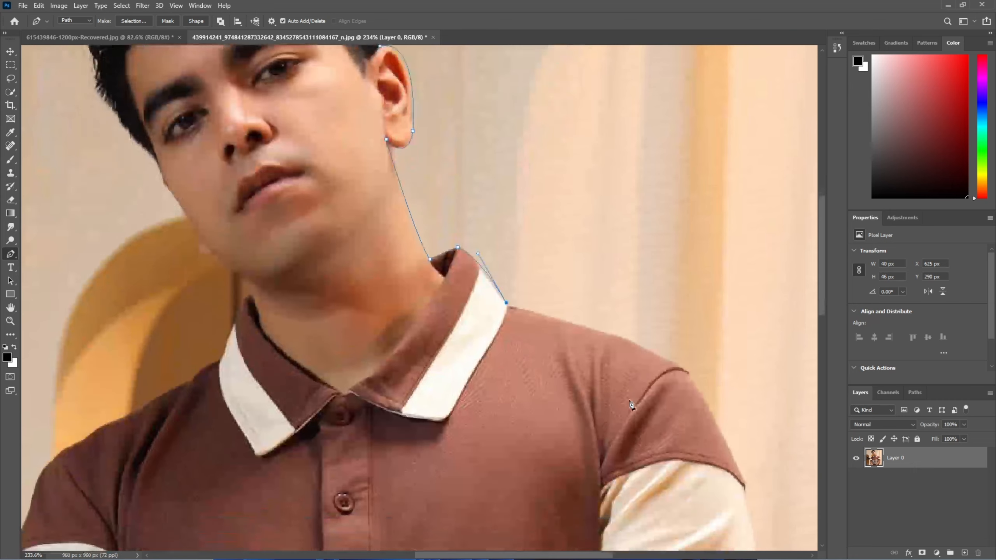
Step: Trace the path over the shoulder and down the sleeve, then continue around the arms and body to close the outline
scroll(670, 428, down, 2)
drag(684, 368, 736, 403)
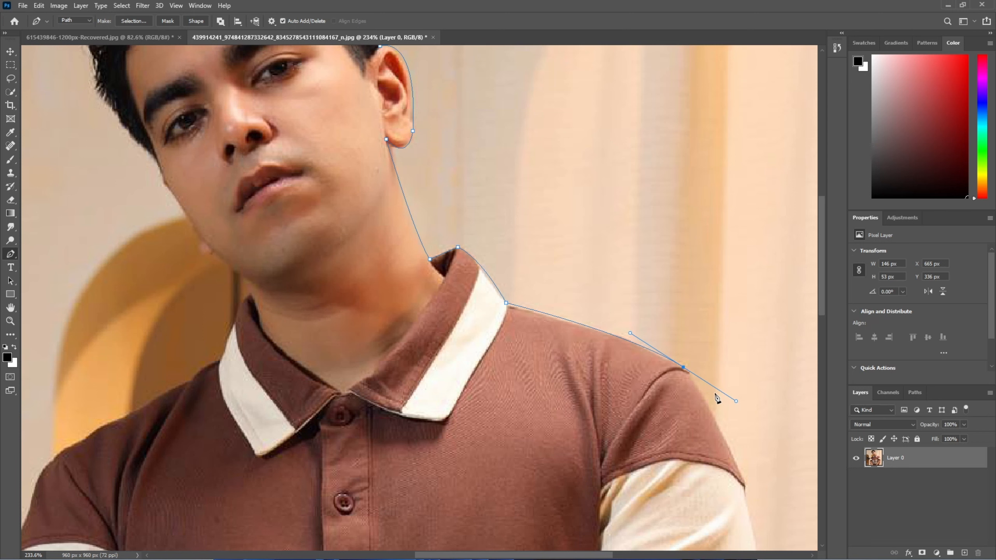
scroll(718, 398, down, 3)
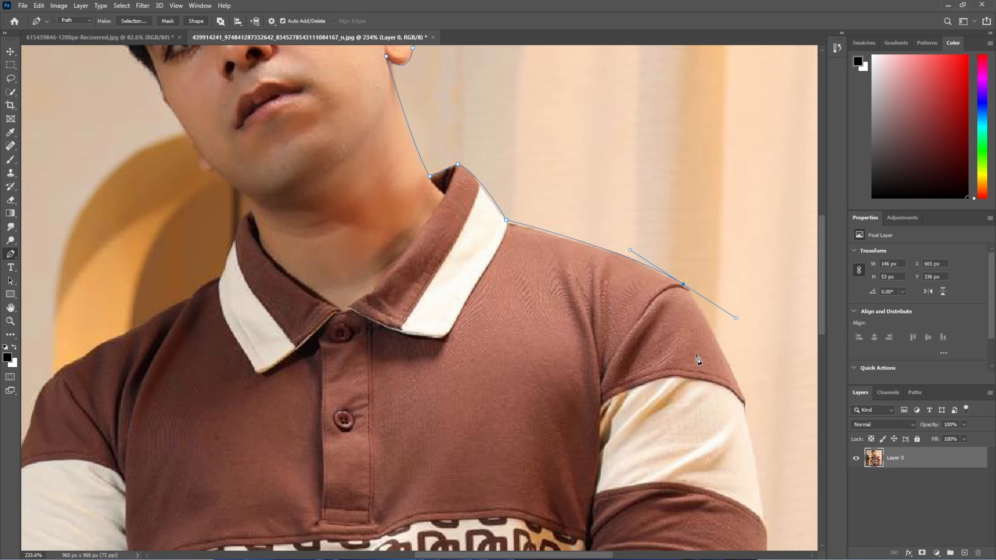
alt+click(683, 285)
scroll(701, 314, down, 7)
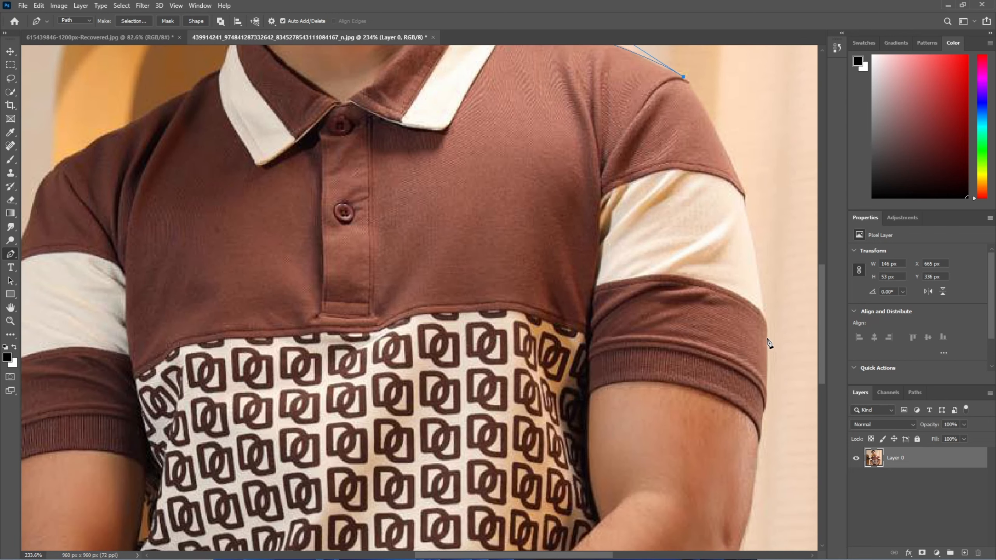
drag(768, 342, 767, 501)
key(ctrl+0)
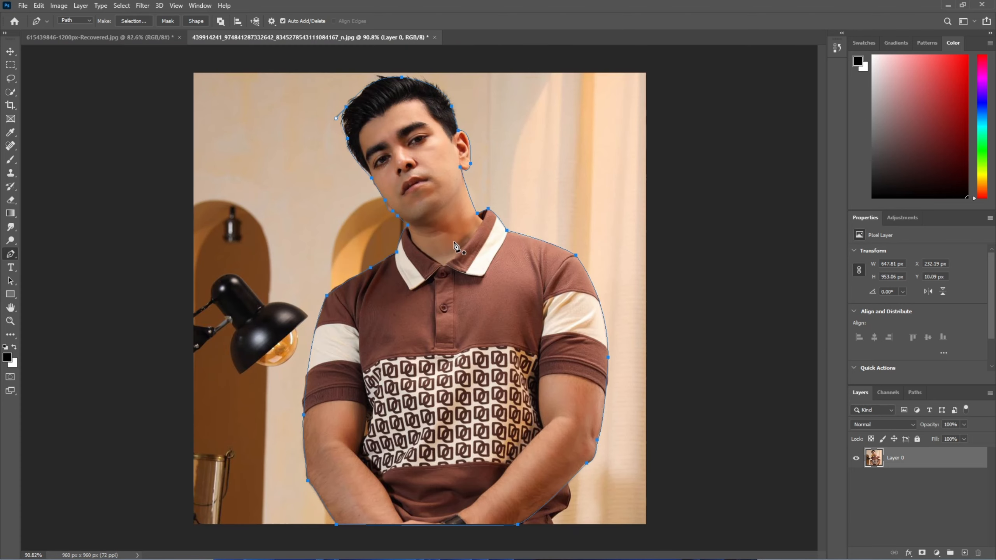
Step: Convert the closed path to a selection and add a layer mask to Layer 0 from it
key(ctrl+Return)
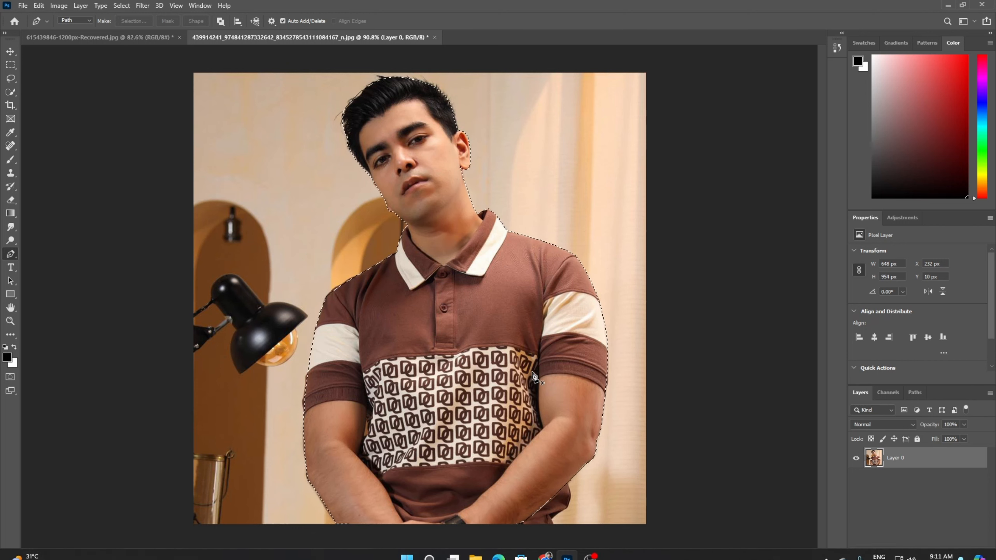
click(922, 553)
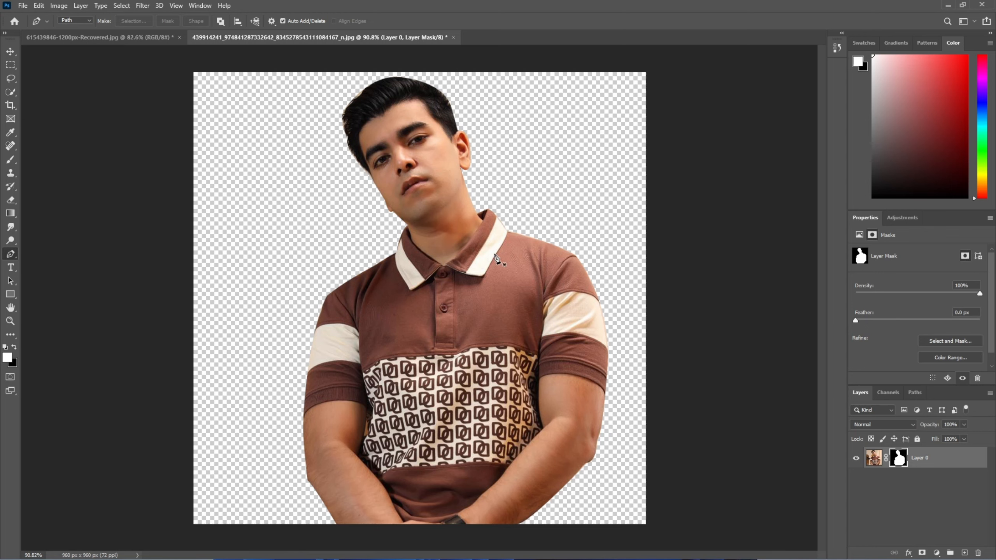
scroll(451, 220, up, 3)
scroll(409, 218, up, 1)
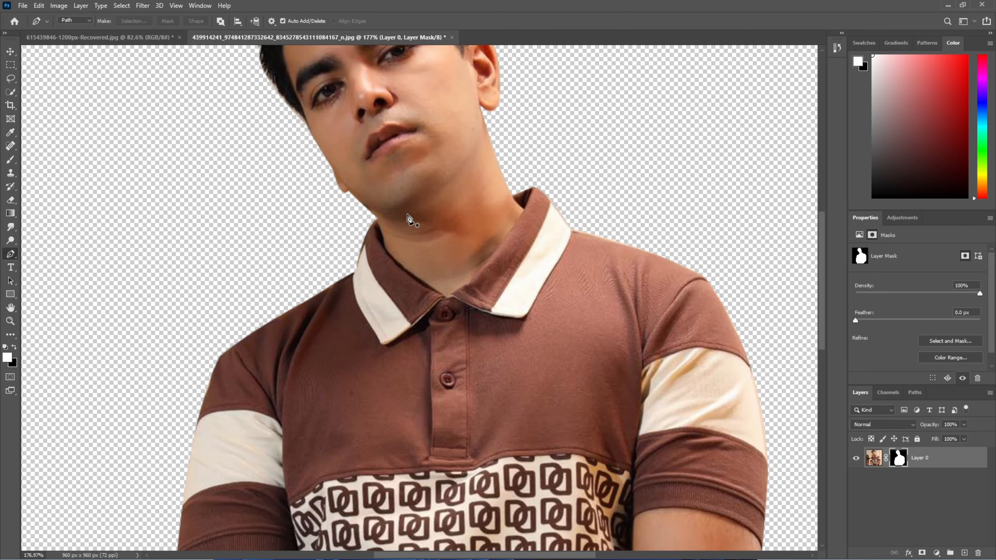
scroll(823, 251, up, 1)
drag(822, 251, 833, 319)
scroll(605, 267, down, 1)
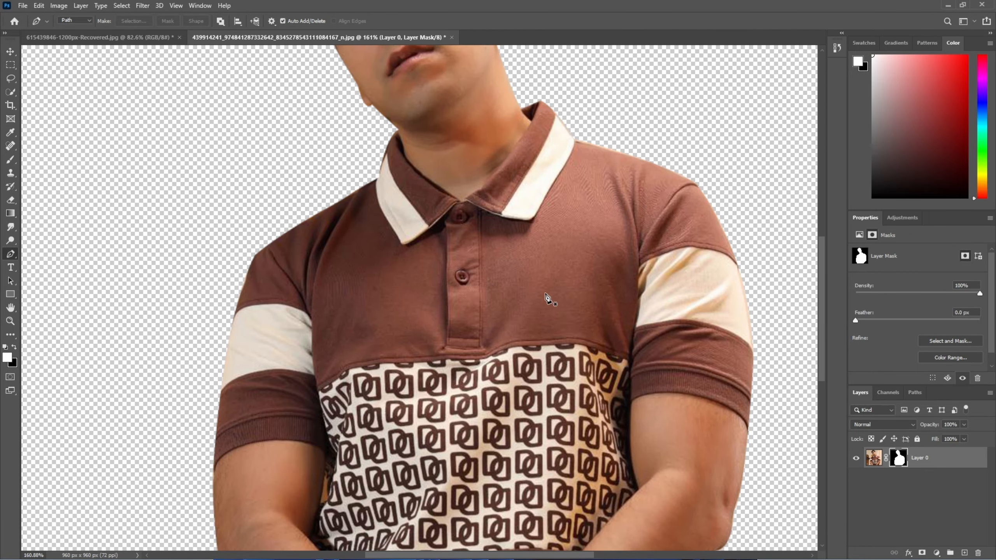
scroll(517, 292, up, 3)
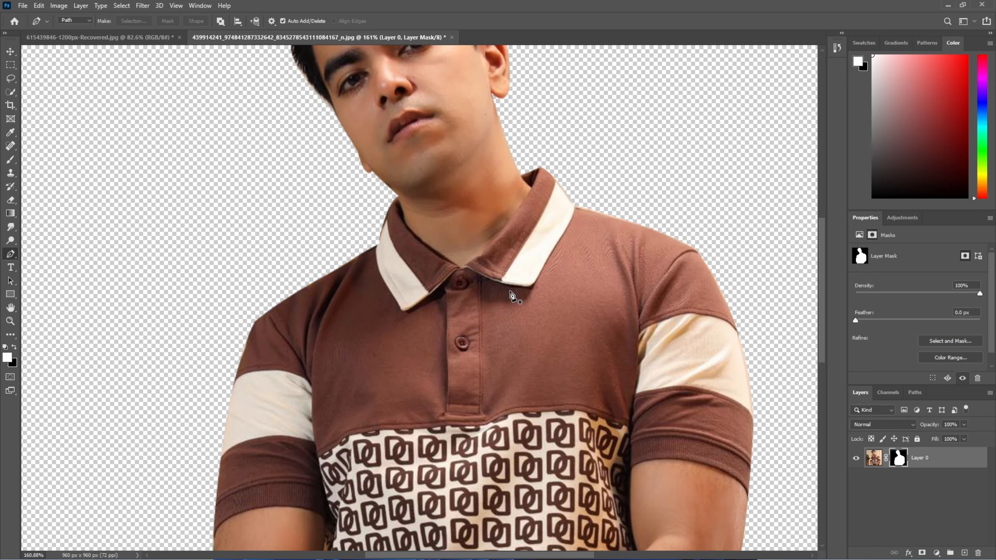